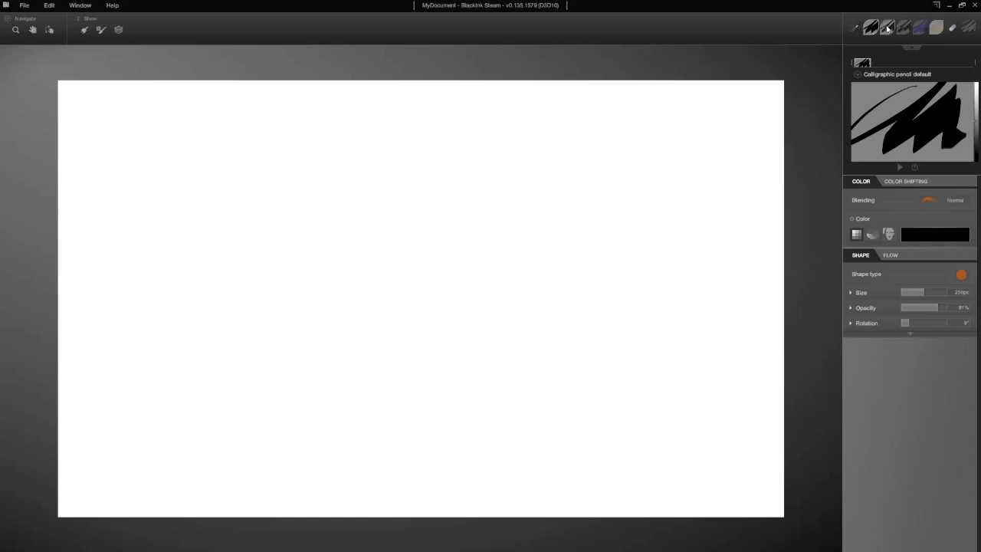
Draw a dashed freehand outline at the canvas centre with Dotted line default and a long wavy curve down the left with Tail default
click(919, 29)
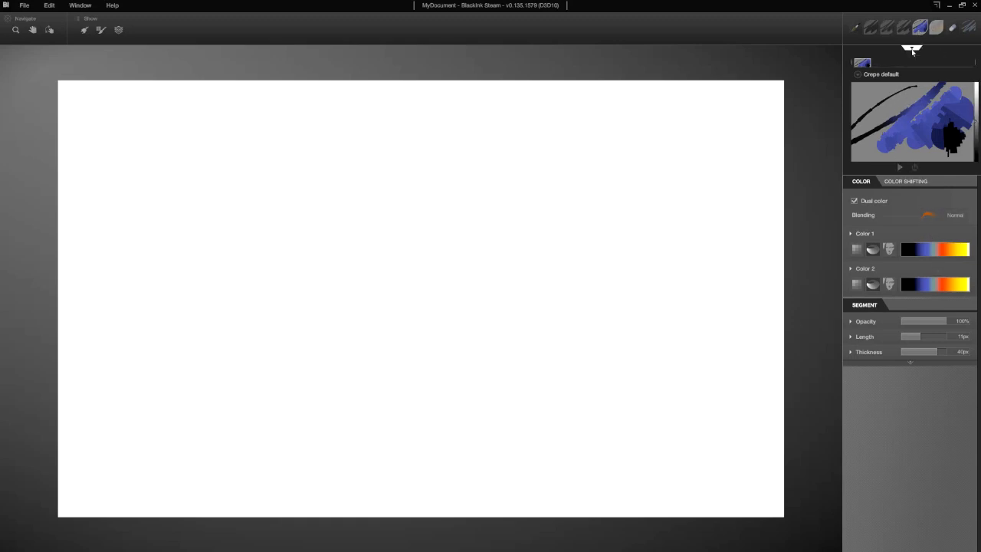
click(911, 48)
click(915, 145)
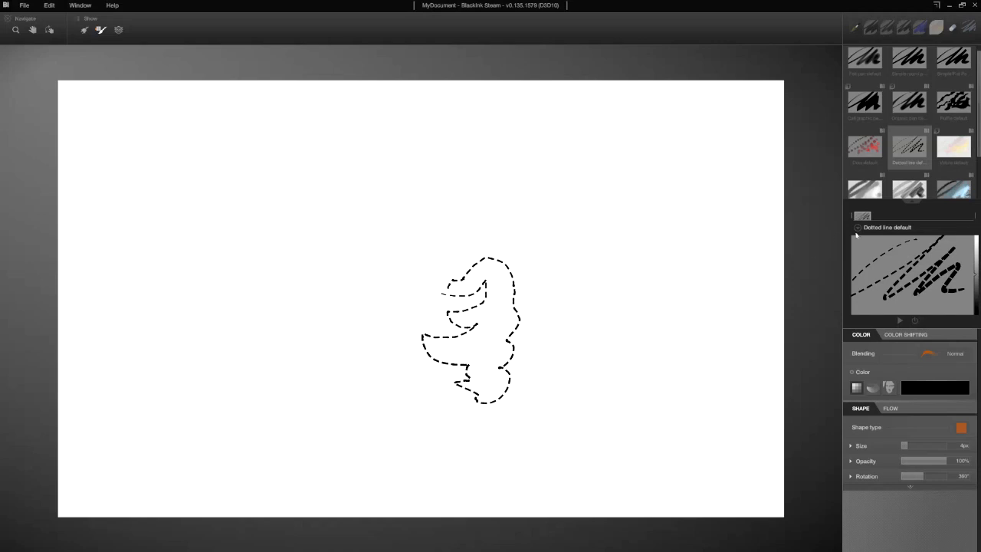
click(954, 189)
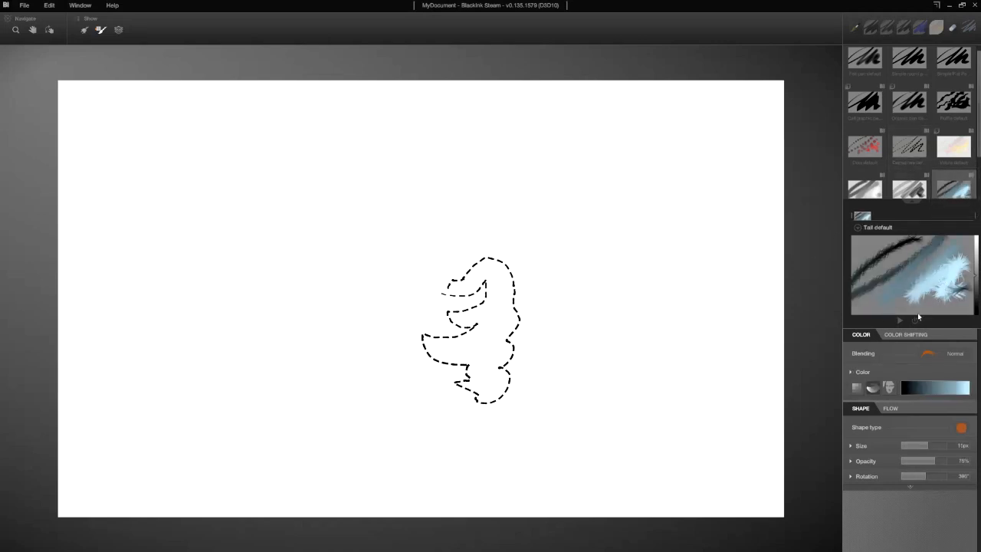
mouse_move(575, 213)
mouse_down()
mouse_move(509, 239)
mouse_move(390, 262)
mouse_move(328, 291)
mouse_move(245, 358)
mouse_move(243, 477)
mouse_move(350, 469)
mouse_up()
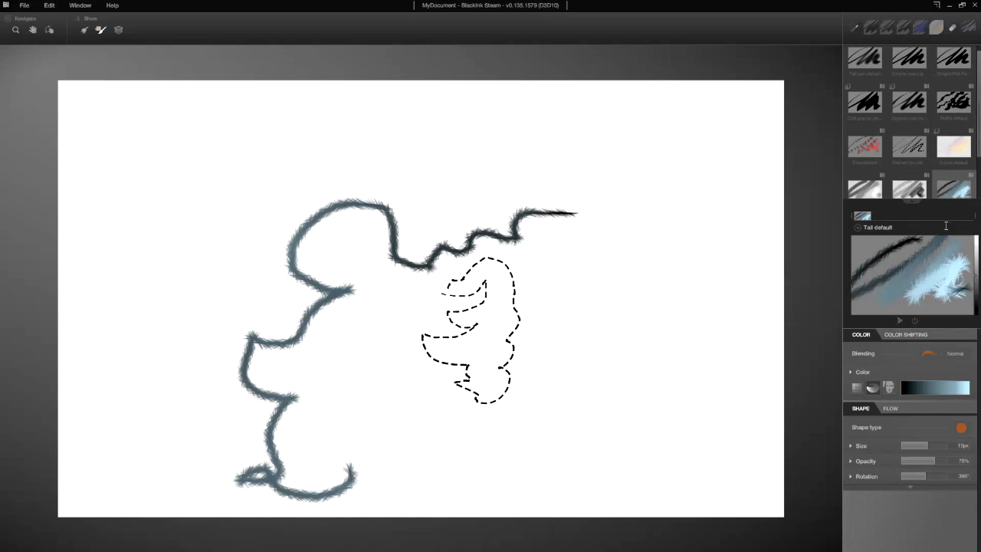
Paint long looping strokes across the upper canvas and down both sides with the Crepe default brush
scroll(943, 180, down, 1)
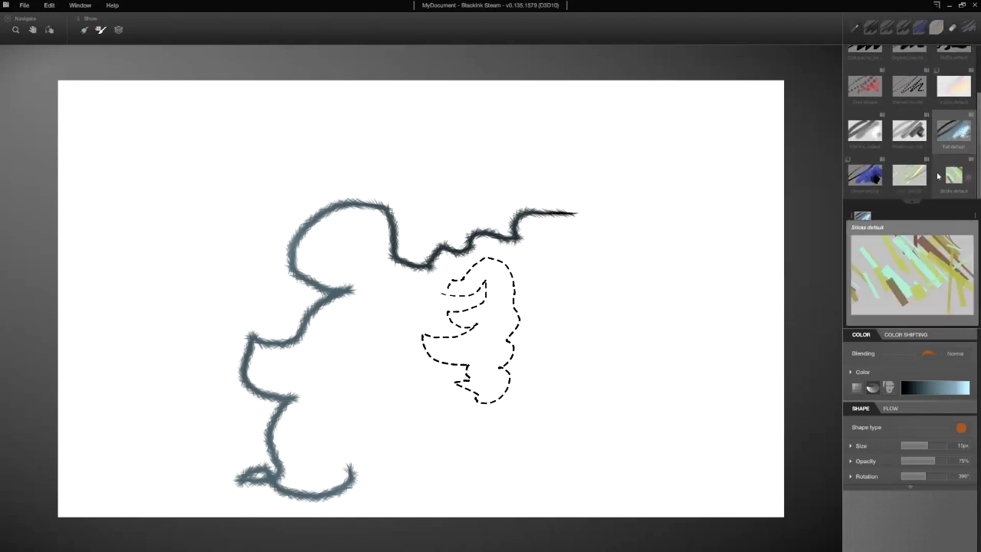
click(864, 175)
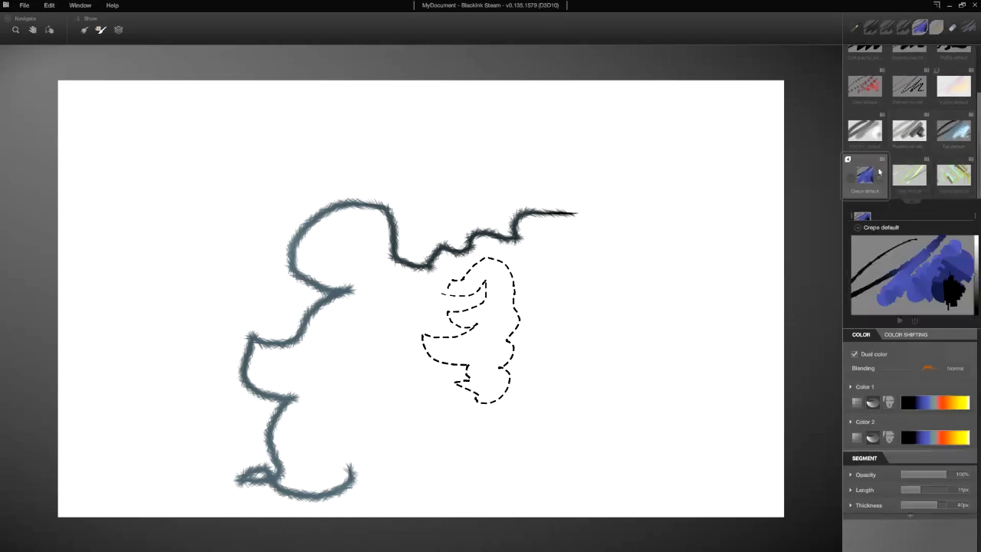
mouse_move(463, 287)
mouse_down()
mouse_move(577, 289)
mouse_move(635, 275)
mouse_move(696, 208)
mouse_move(665, 179)
mouse_move(636, 277)
mouse_move(642, 110)
mouse_move(609, 203)
mouse_up()
mouse_move(508, 159)
mouse_down()
mouse_move(379, 178)
mouse_move(276, 145)
mouse_move(280, 225)
mouse_move(224, 389)
mouse_move(288, 358)
mouse_up()
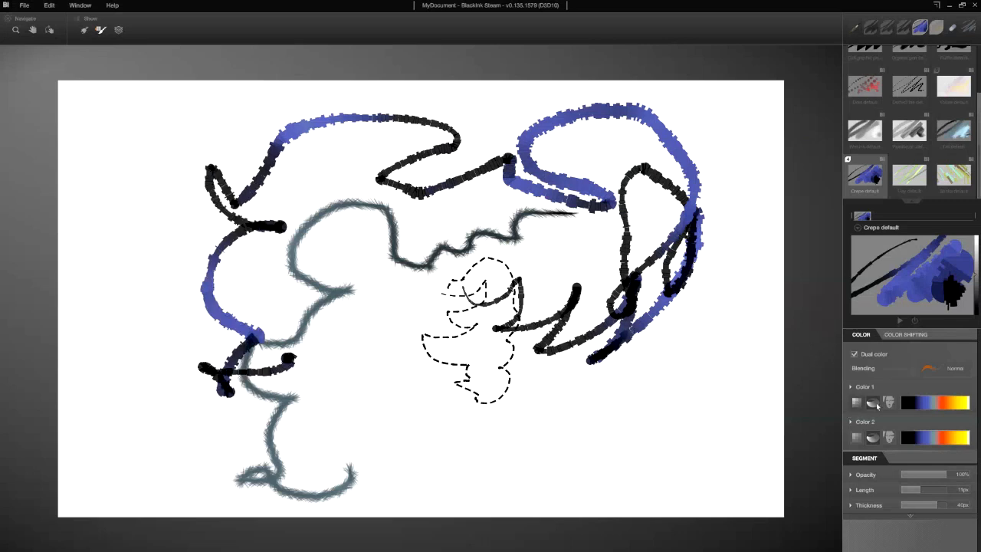
Reposition the colour stops of the Color 1 gradient and paint a winding Crepe stroke along the lower middle of the canvas
click(917, 404)
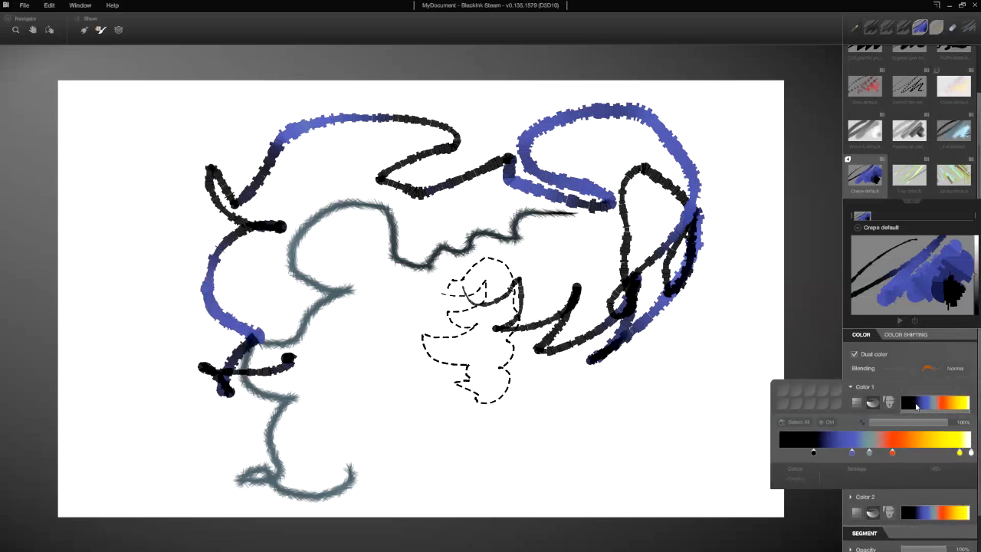
drag(813, 452, 957, 458)
click(971, 452)
mouse_move(551, 374)
mouse_down()
mouse_move(577, 437)
mouse_move(484, 436)
mouse_move(360, 413)
mouse_move(383, 392)
mouse_up()
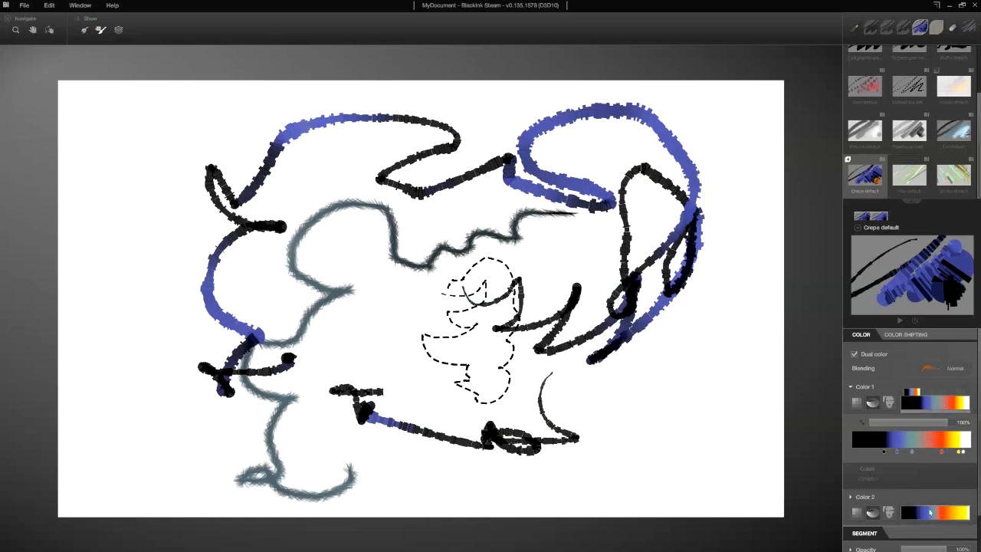
Turn off Dual color for the Crepe brush and paint overlapping strokes in the lower right of the canvas
mouse_move(906, 425)
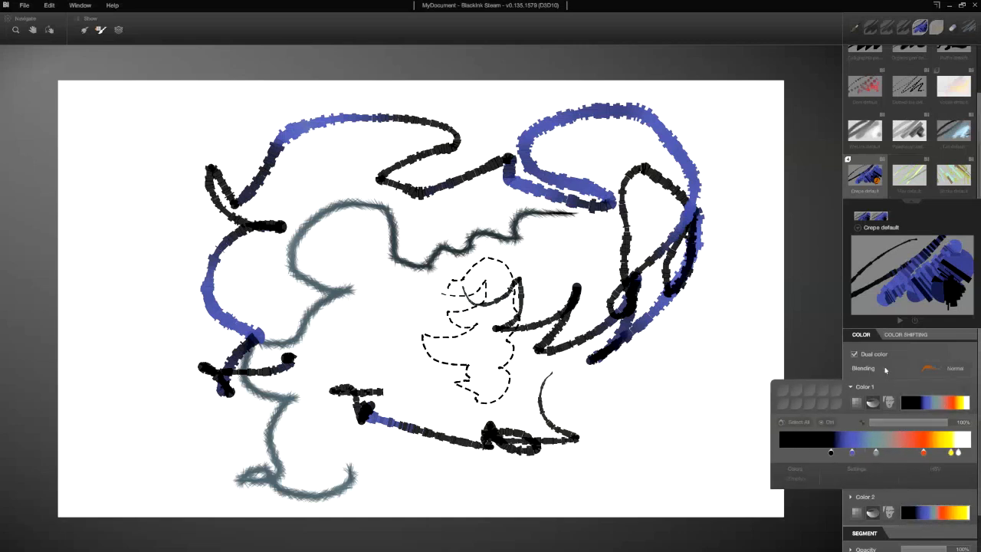
click(876, 362)
drag(688, 369, 606, 448)
drag(637, 417, 528, 469)
drag(618, 449, 641, 423)
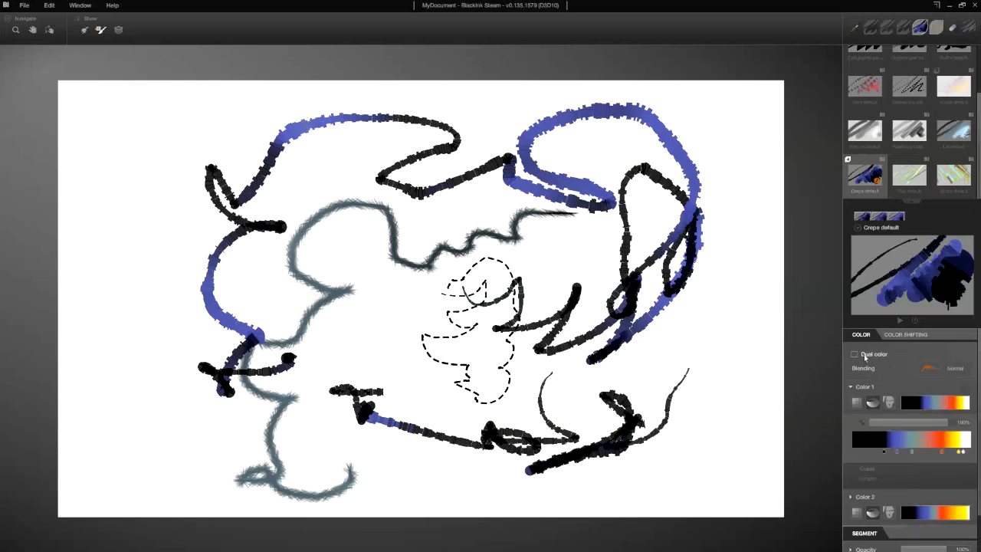
Turn Dual color back on, paint a looping stroke on the canvas's right side with Multiply blending, and reset blending to Normal
click(864, 354)
click(929, 371)
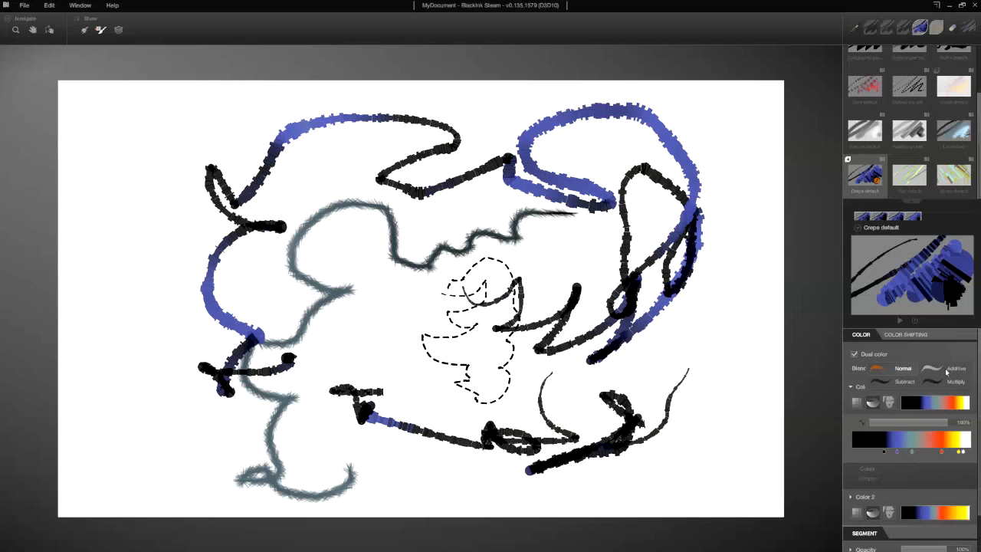
click(934, 386)
mouse_move(649, 331)
mouse_down()
mouse_move(620, 321)
mouse_move(643, 240)
mouse_move(669, 227)
mouse_up()
click(923, 369)
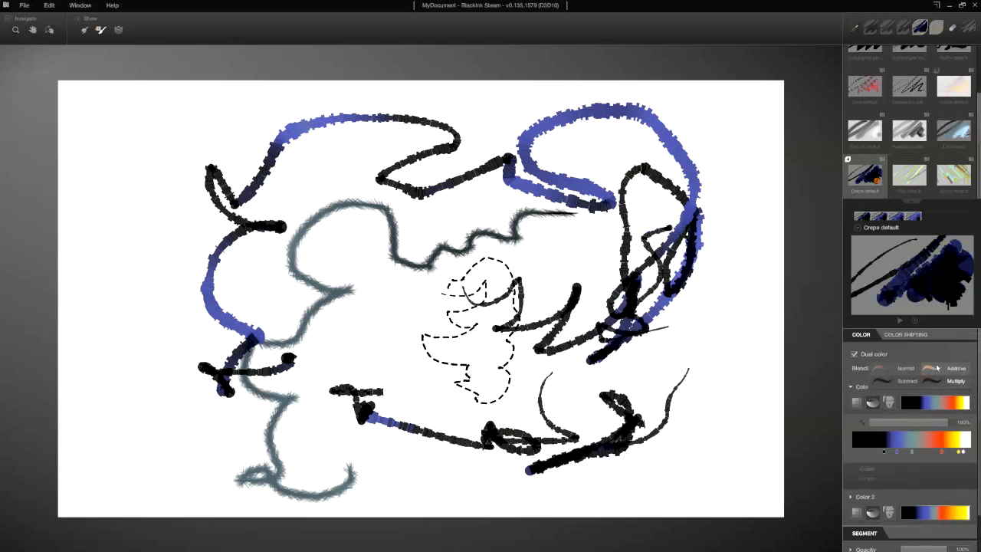
click(911, 367)
Scribble a Crepe stroke over the tangle on the canvas's right side and rub out part of it with the Eraser
click(955, 27)
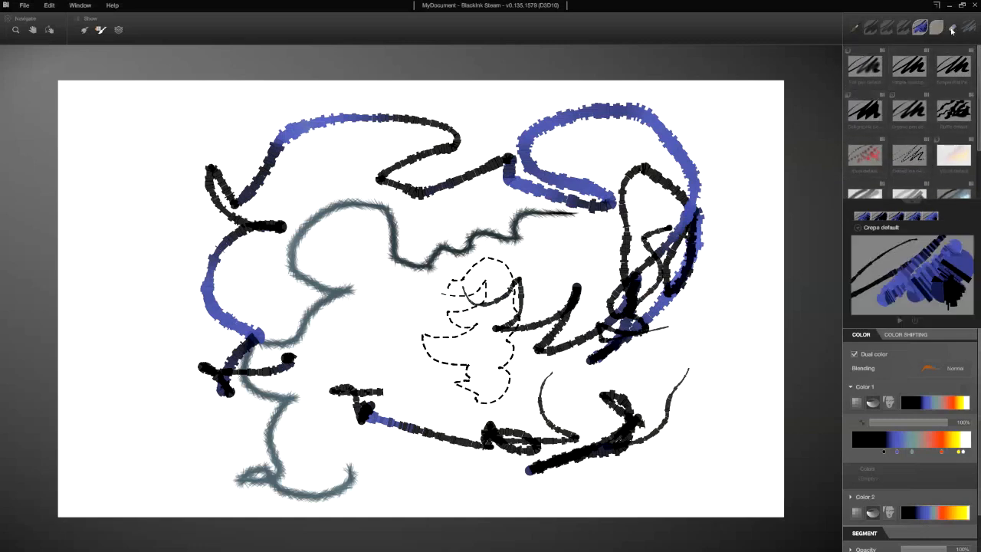
drag(667, 279, 716, 242)
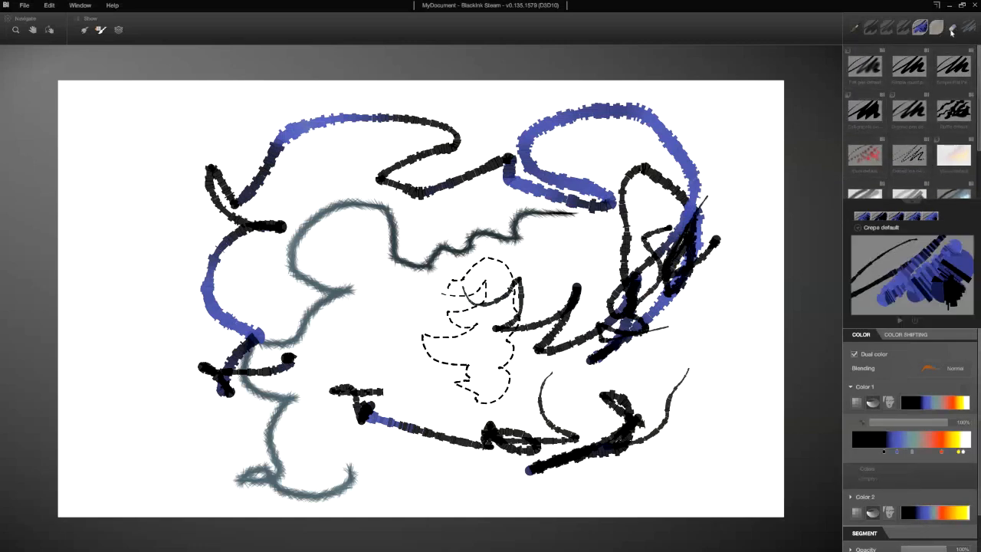
click(970, 28)
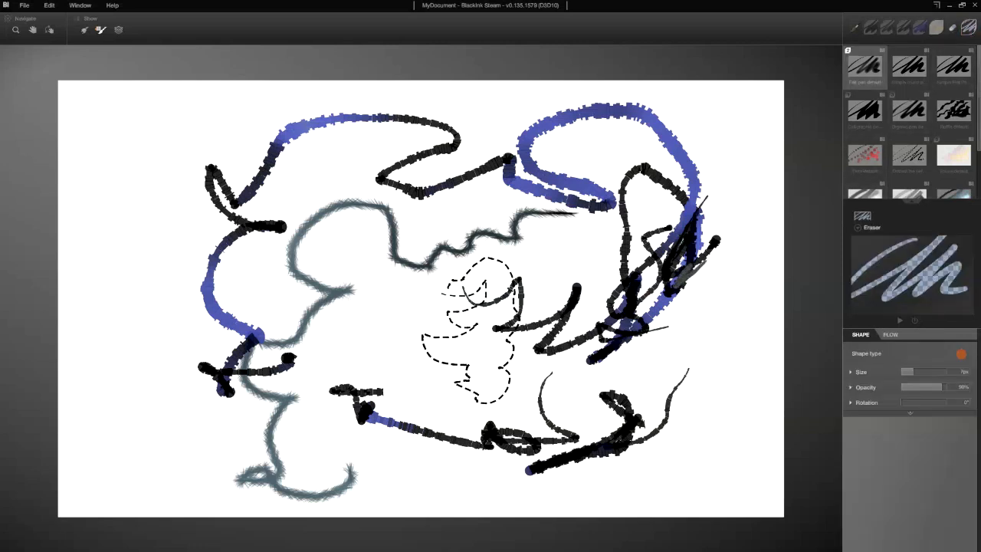
Scribble black strokes at the upper right, left of centre and lower middle of the canvas with the Organic pen default brush
click(909, 111)
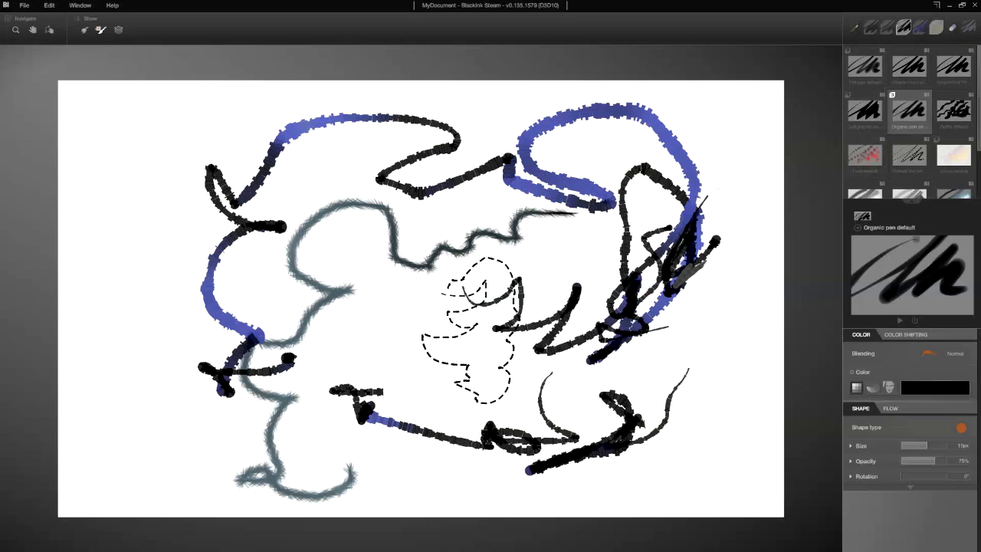
mouse_move(701, 170)
mouse_down()
mouse_move(709, 149)
mouse_move(698, 141)
mouse_move(739, 191)
mouse_move(728, 203)
mouse_up()
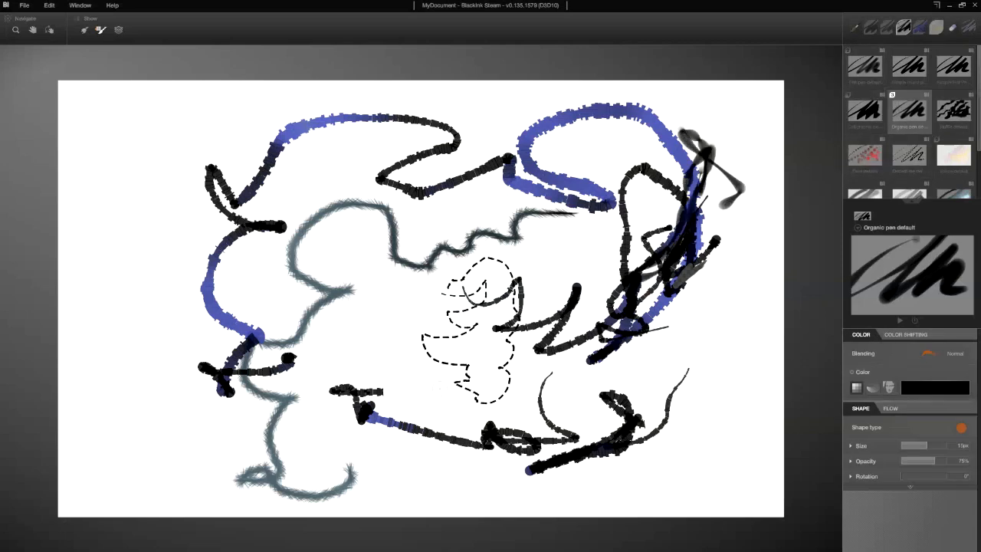
mouse_move(394, 325)
mouse_down()
mouse_move(361, 368)
mouse_move(374, 373)
mouse_move(368, 283)
mouse_move(372, 336)
mouse_move(406, 316)
mouse_move(421, 335)
mouse_move(426, 294)
mouse_up()
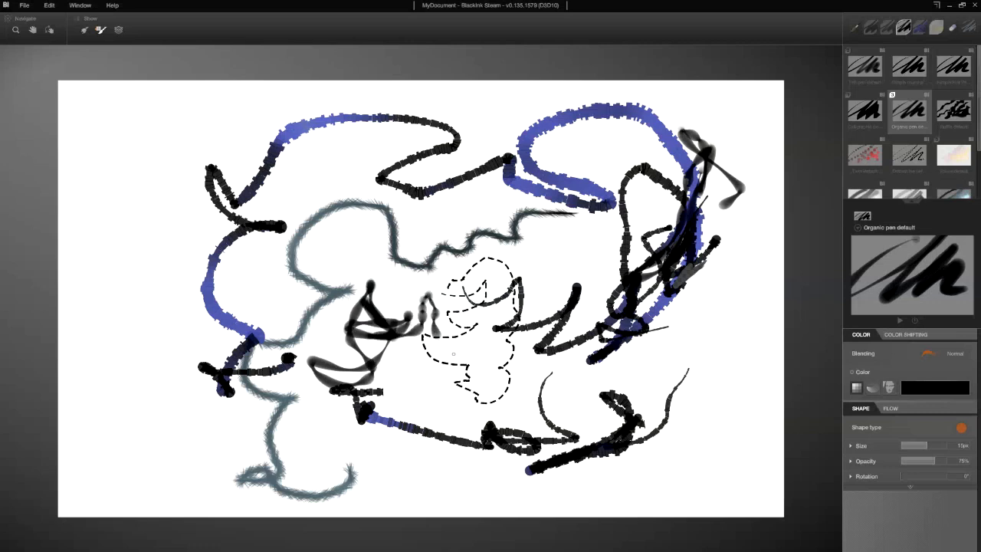
mouse_move(433, 332)
mouse_down()
mouse_move(462, 356)
mouse_move(400, 363)
mouse_move(487, 408)
mouse_move(431, 423)
mouse_move(506, 414)
mouse_move(571, 365)
mouse_up()
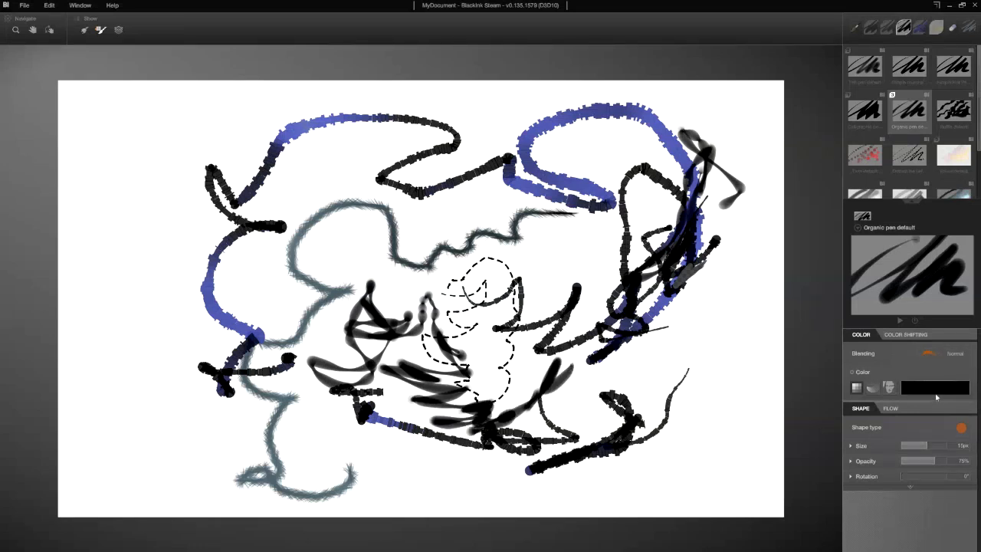
Try the colour source modes of the Organic pen brush and settle on the gradient mode
click(871, 390)
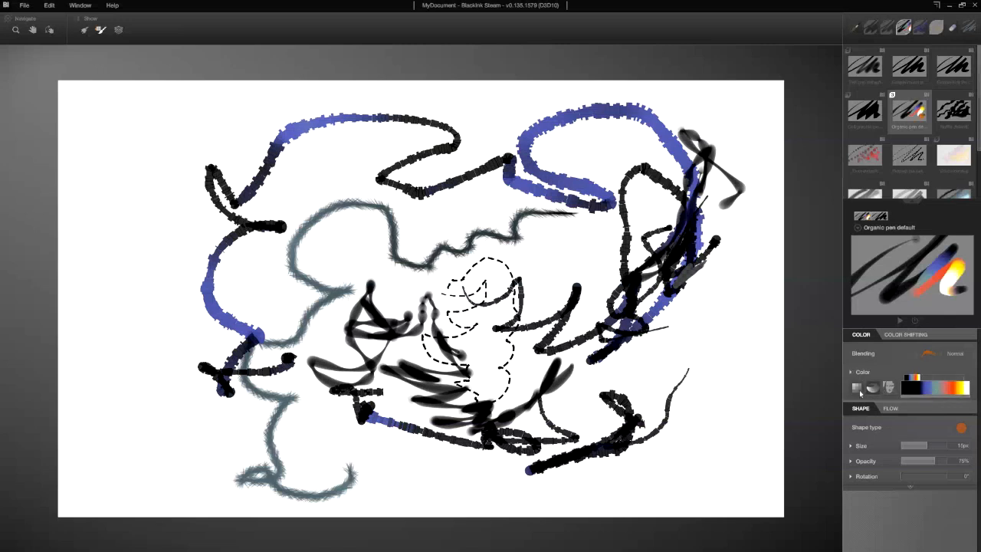
click(873, 392)
click(873, 391)
click(887, 389)
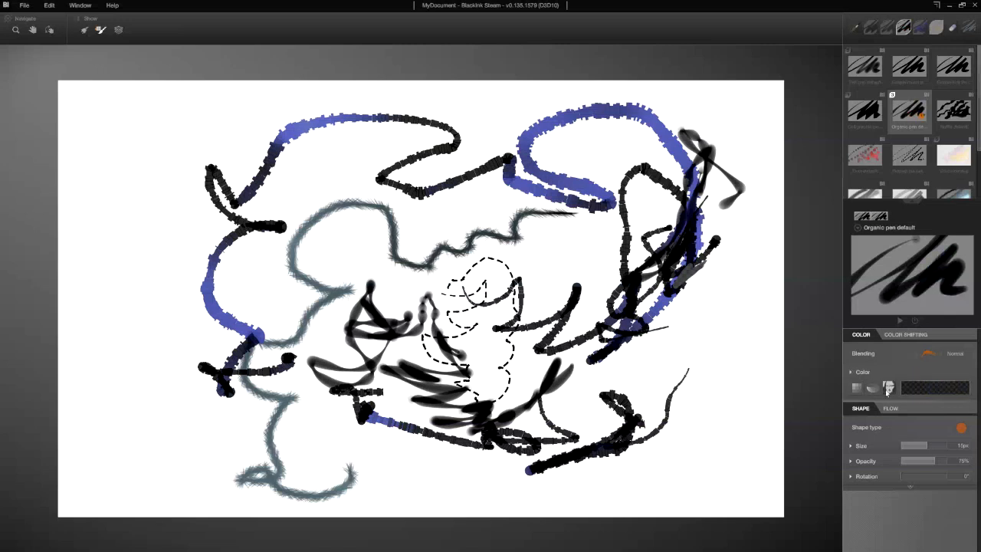
click(878, 392)
Recolour the gradient's orange stop with the blue sampled from the painted Crepe loop and paint a short stroke at the lower right
click(936, 388)
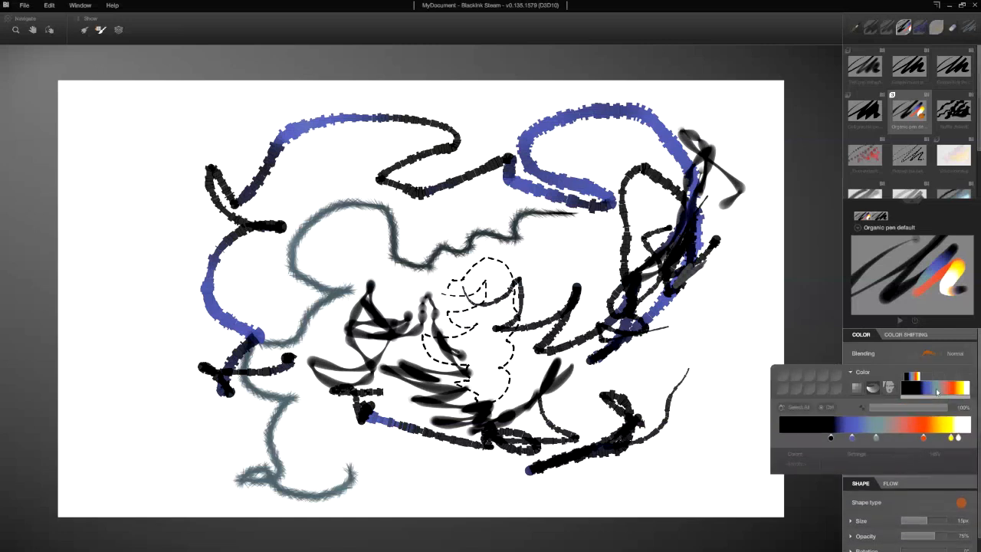
click(924, 440)
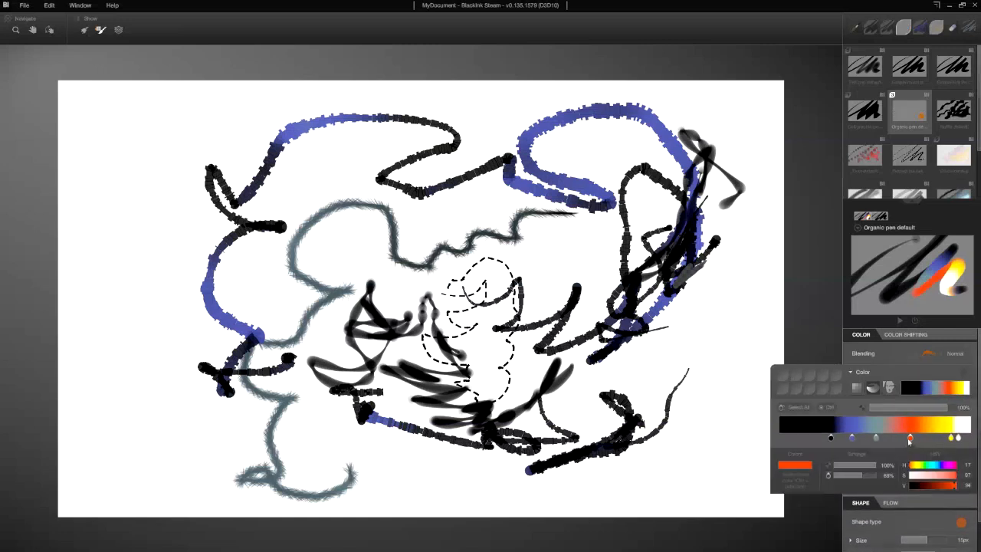
click(810, 465)
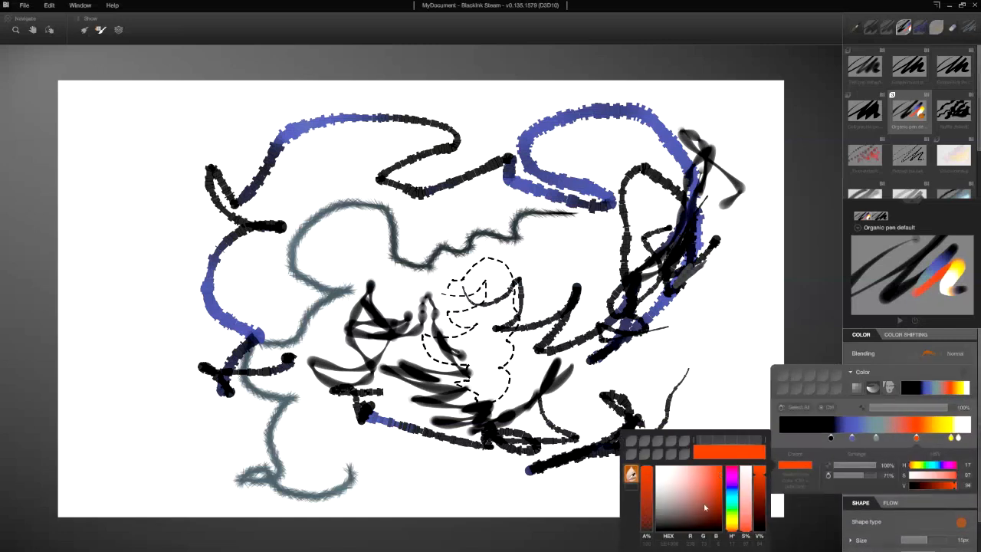
click(694, 523)
click(731, 495)
drag(731, 495, 725, 489)
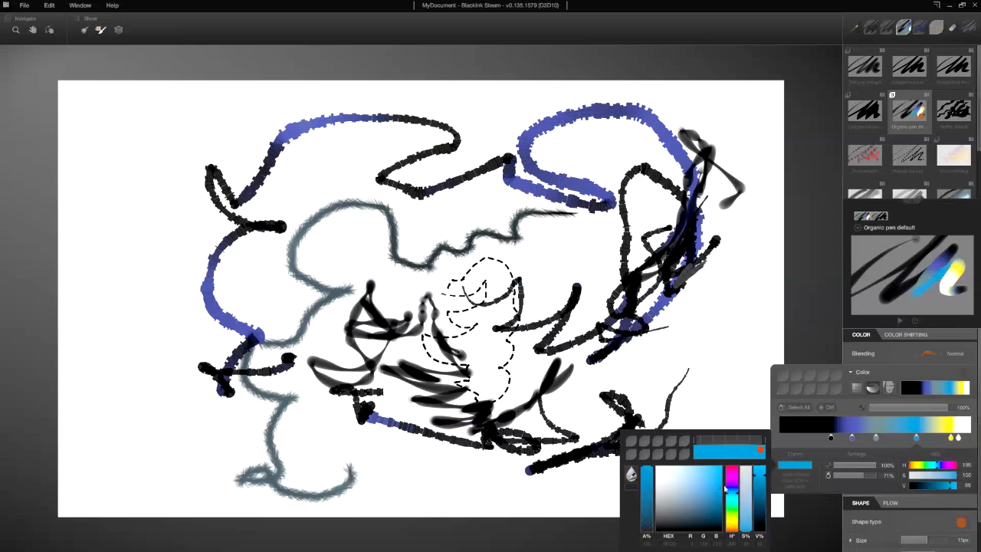
click(630, 475)
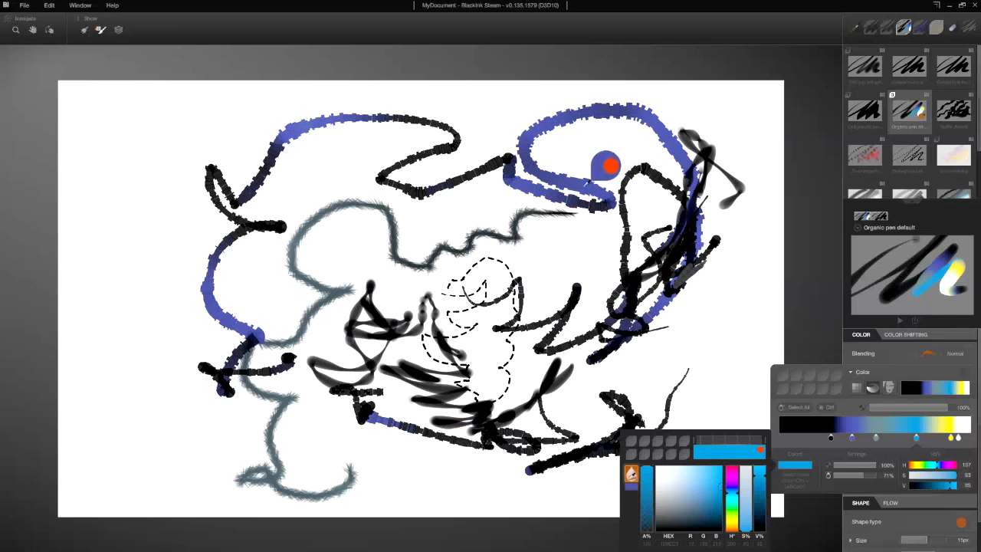
click(557, 175)
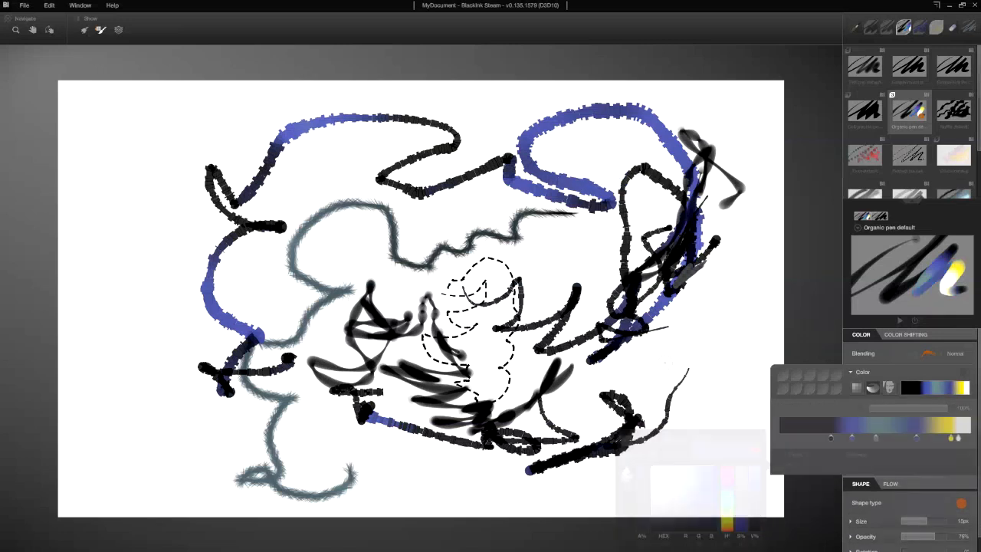
mouse_move(670, 364)
mouse_down()
mouse_move(653, 390)
mouse_move(631, 369)
mouse_up()
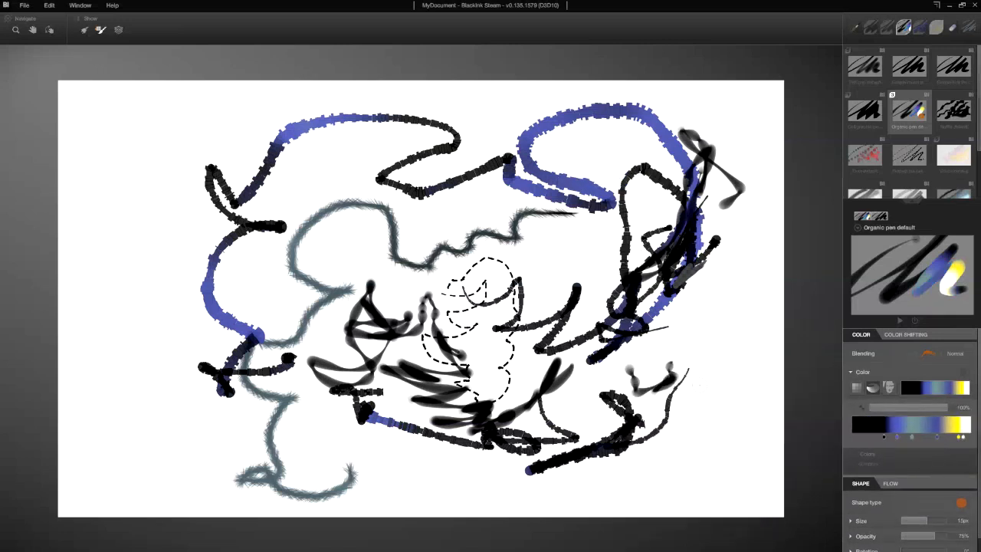
Change the gradient's black stop to bright red and paint a tall red squiggle in the canvas's lower right corner
mouse_move(904, 449)
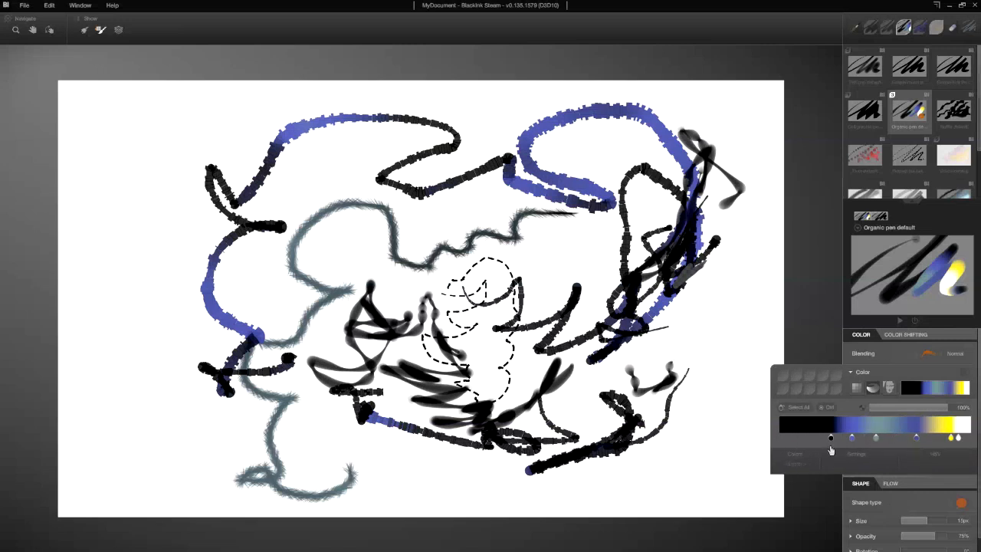
click(830, 438)
click(797, 464)
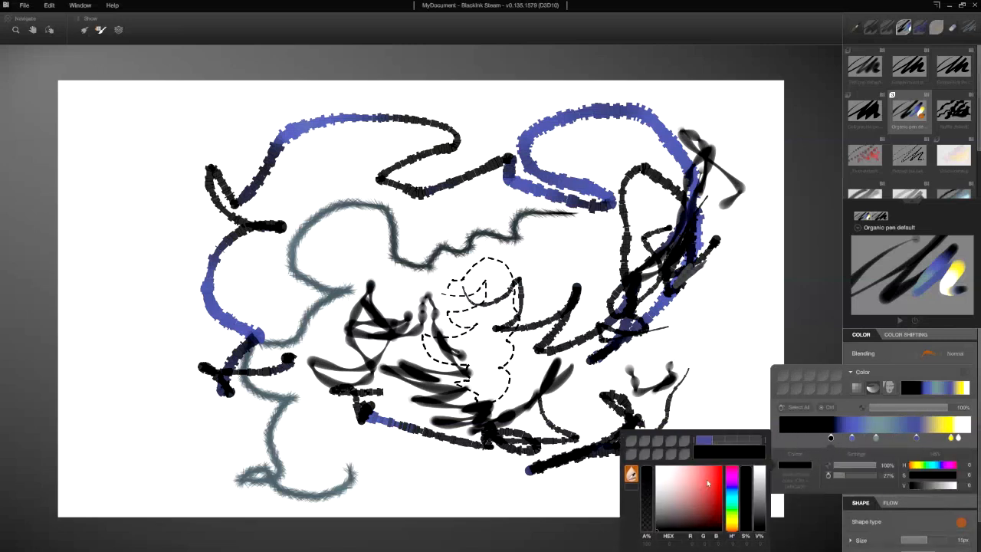
click(720, 470)
mouse_move(711, 341)
mouse_down()
mouse_move(699, 357)
mouse_move(702, 448)
mouse_move(664, 460)
mouse_move(728, 466)
mouse_move(656, 490)
mouse_move(745, 507)
mouse_move(759, 452)
mouse_move(753, 375)
mouse_move(728, 314)
mouse_move(696, 317)
mouse_up()
click(100, 4)
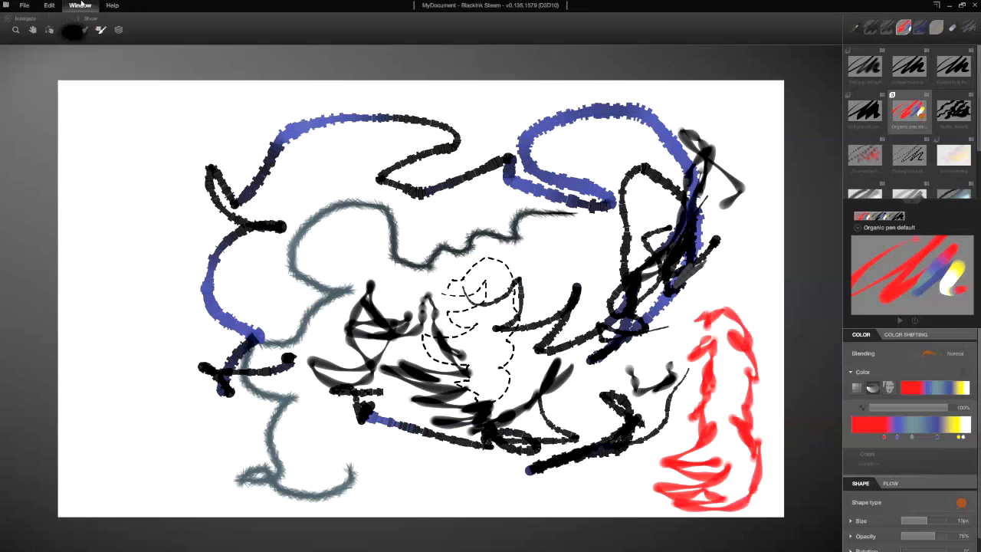
mouse_move(112, 6)
click(226, 79)
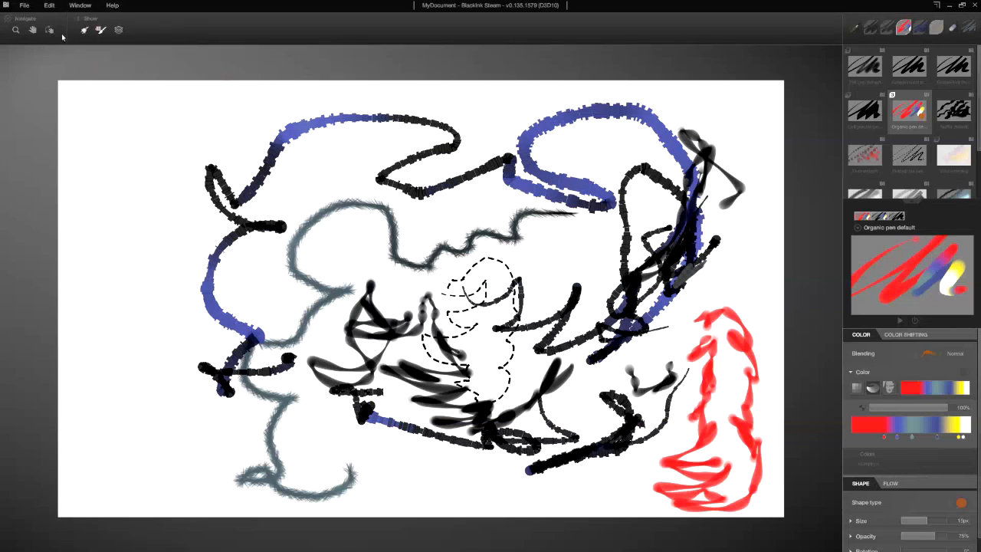
click(24, 4)
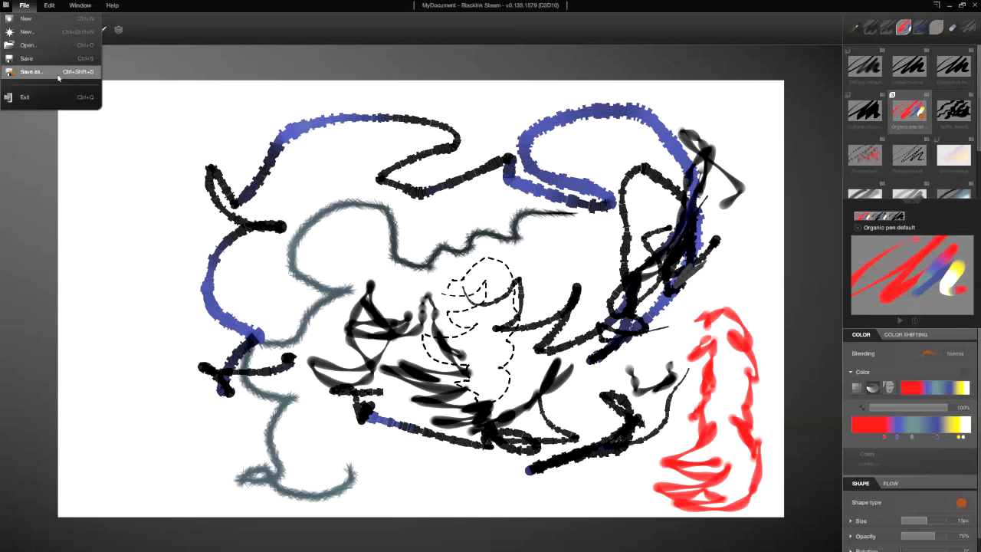
click(50, 6)
click(74, 4)
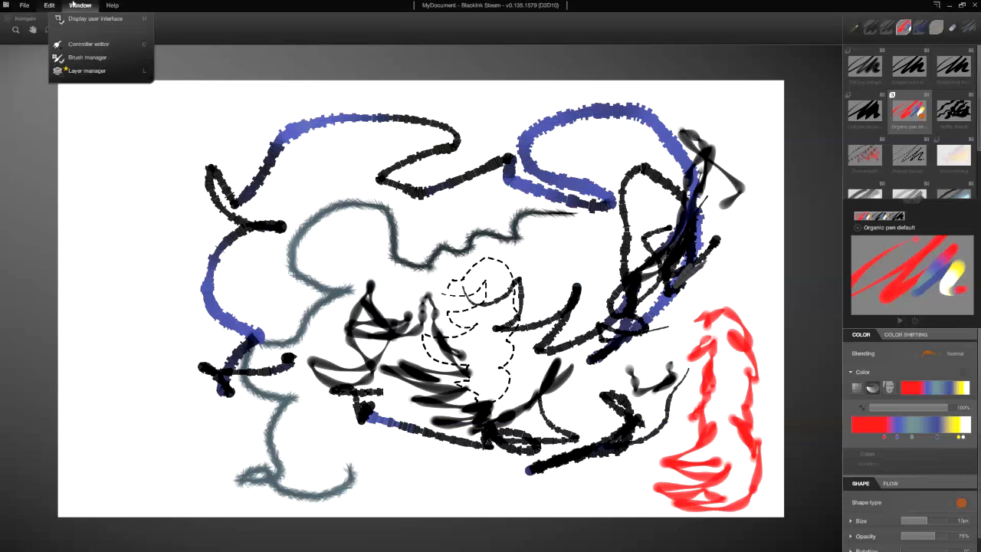
Hide the user interface and display it again
click(96, 20)
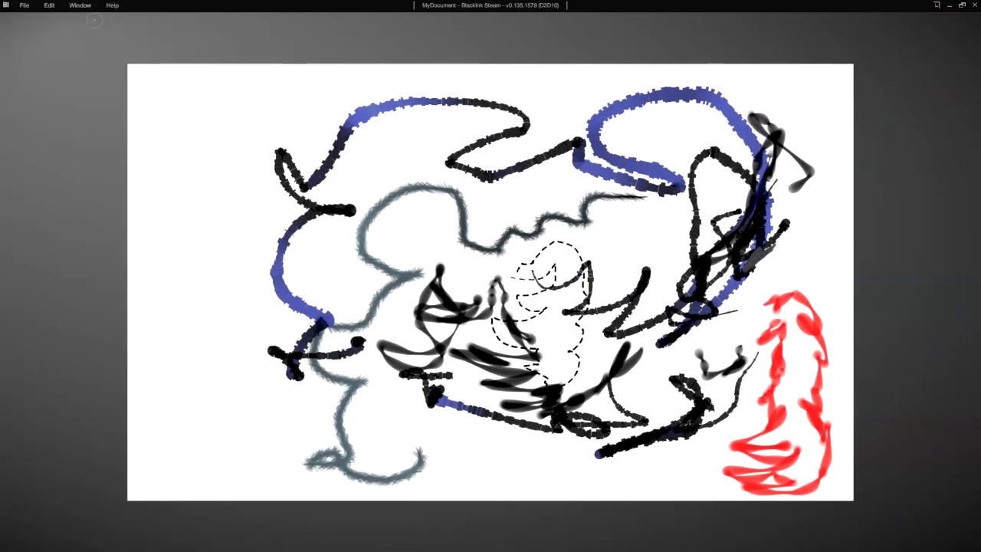
click(83, 6)
click(95, 19)
Open the controller editor and look through its Math F(x), Operators, Signals and Mixing node groups
click(80, 6)
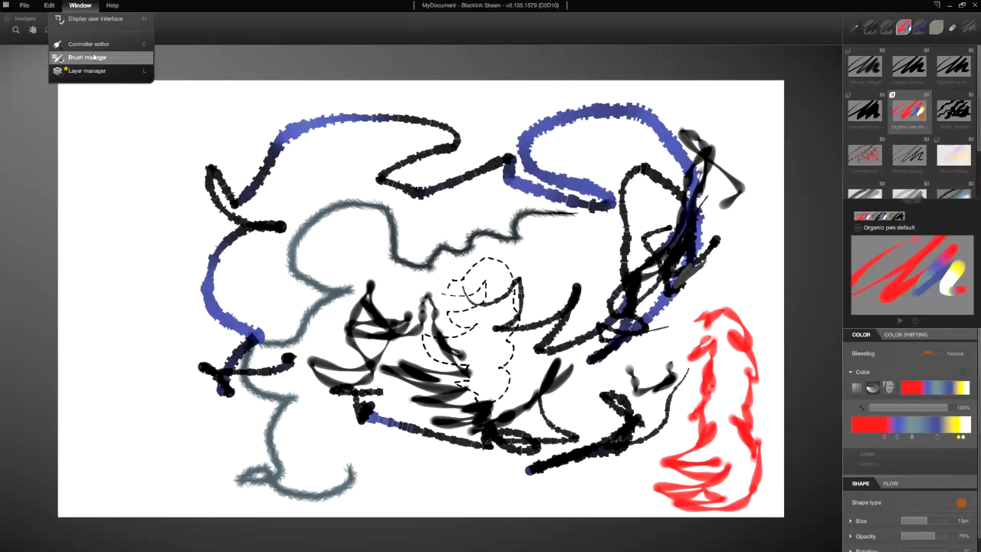
click(88, 44)
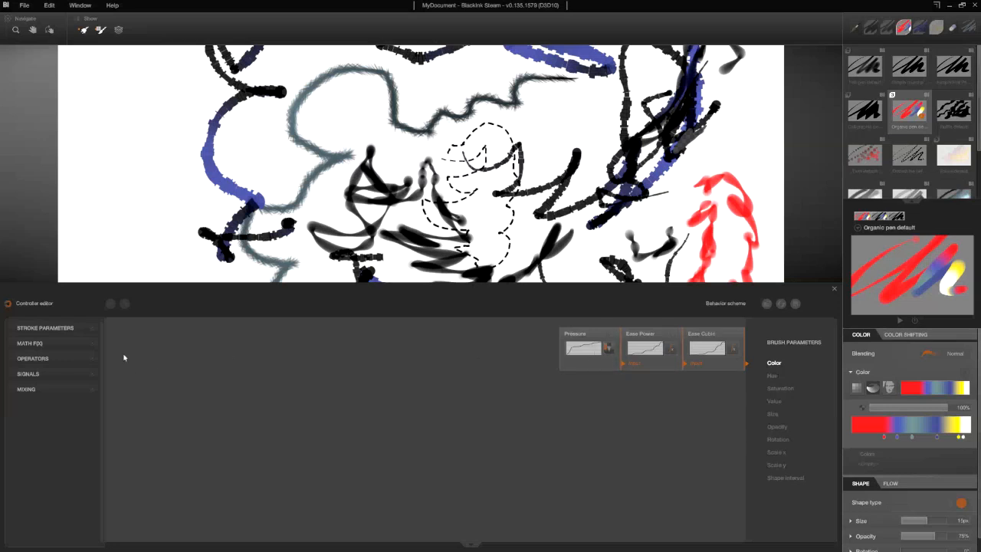
click(30, 343)
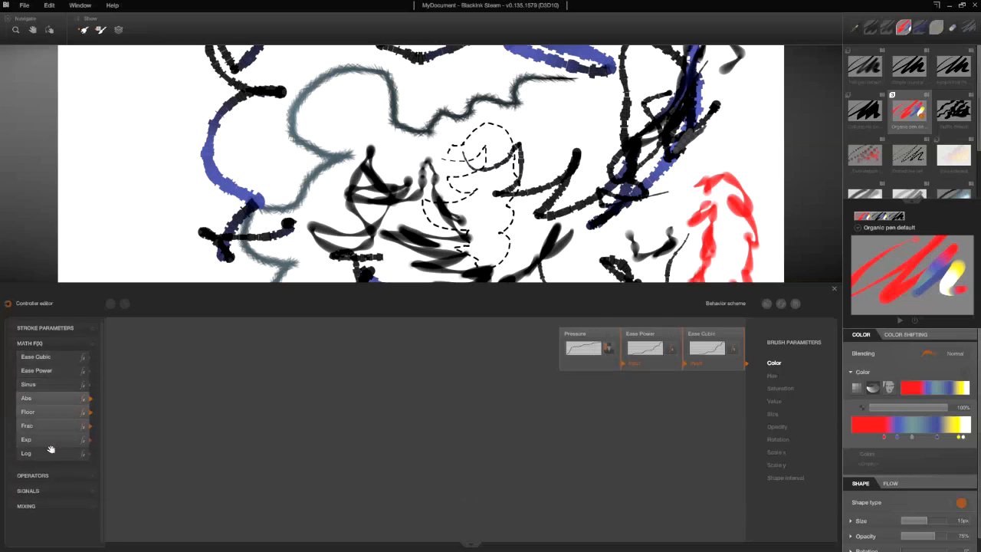
click(48, 477)
scroll(73, 482, down, 2)
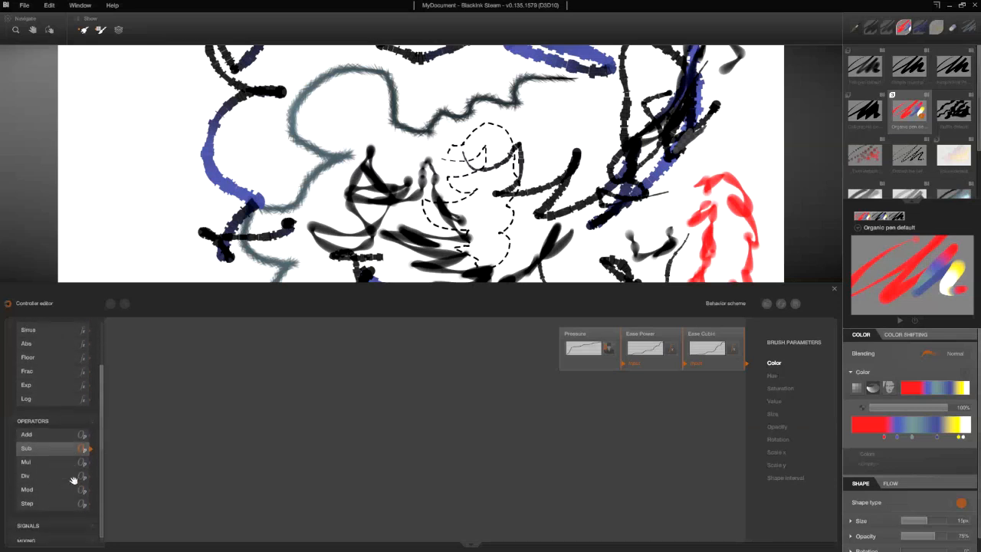
click(76, 518)
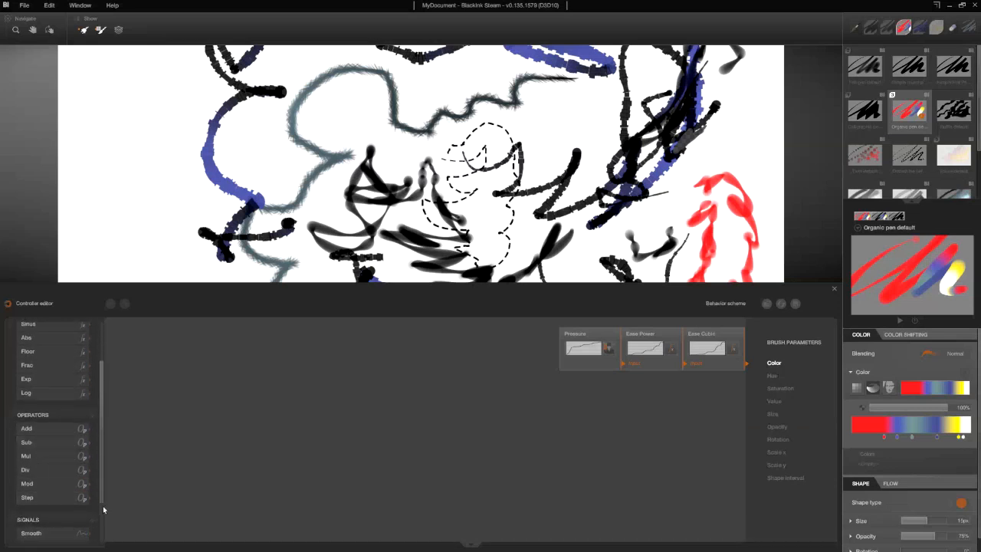
drag(102, 502, 105, 540)
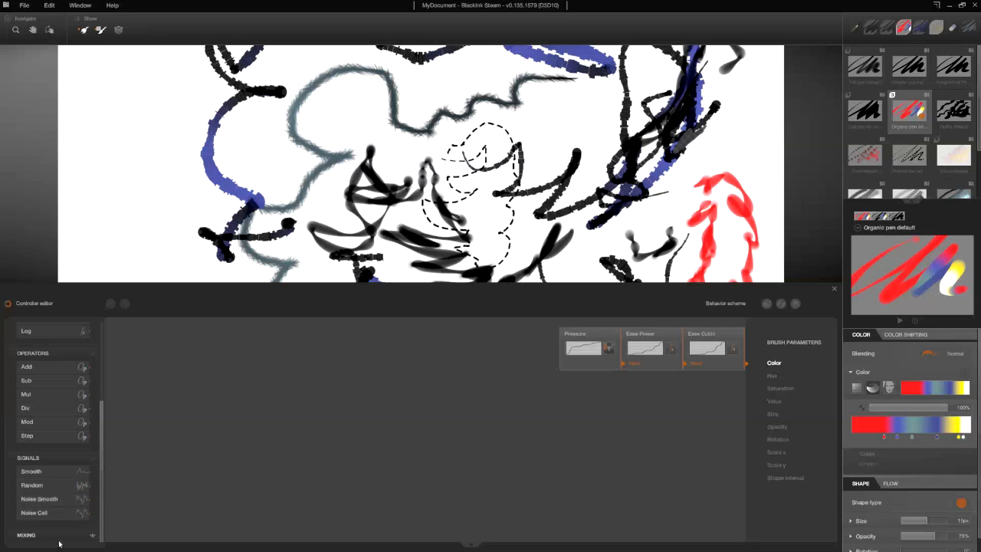
scroll(59, 540, up, 2)
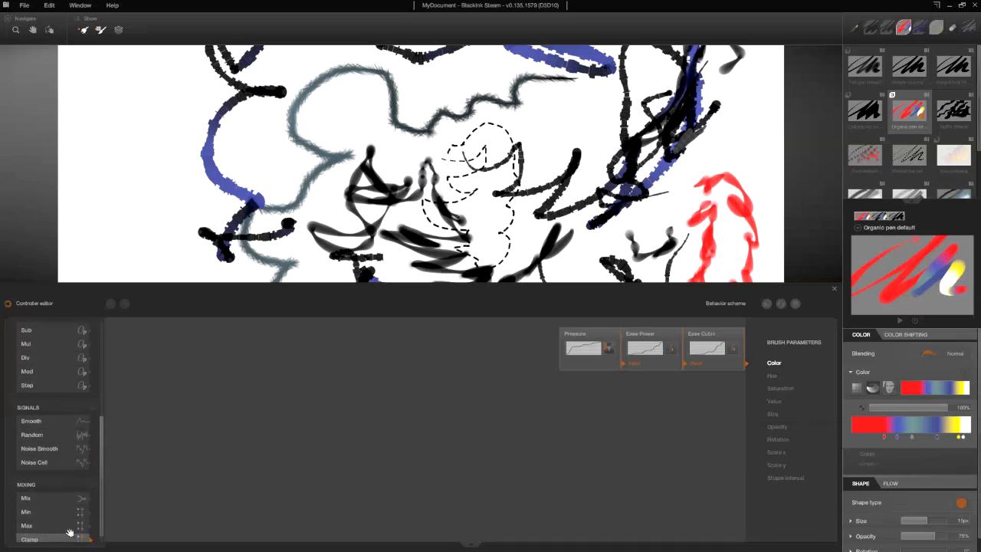
scroll(69, 527, up, 3)
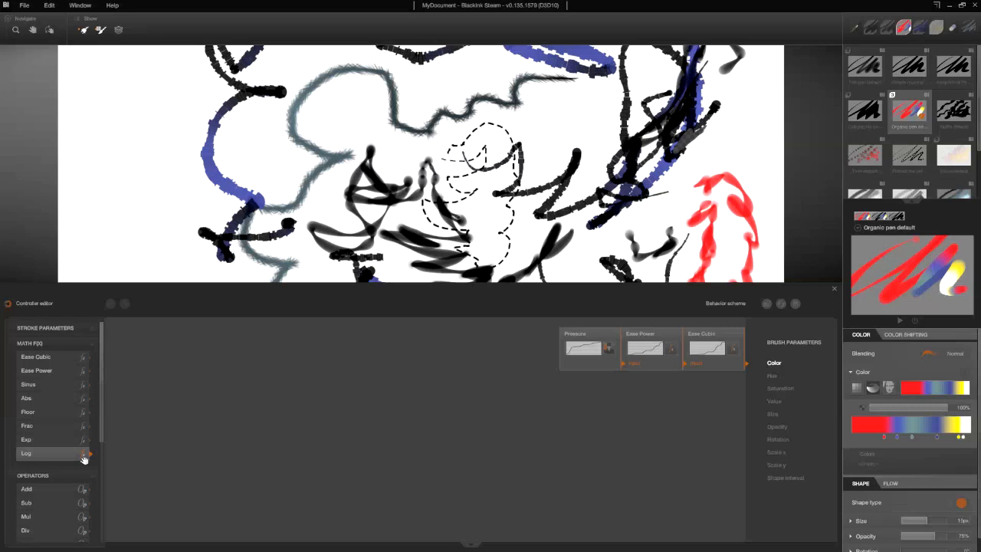
Expand the Stroke Parameters group in the controller editor and look through its nodes
click(63, 334)
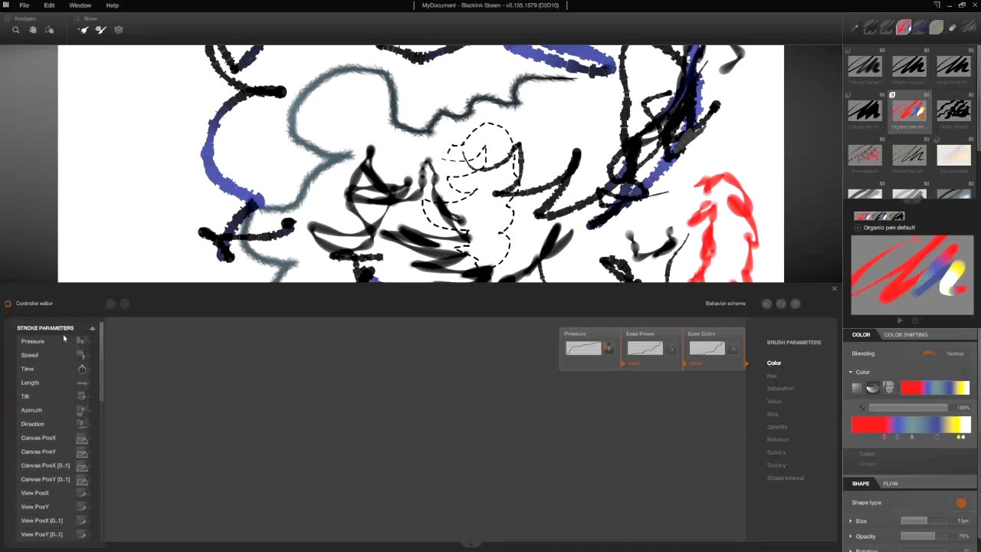
scroll(46, 419, down, 1)
scroll(46, 420, down, 6)
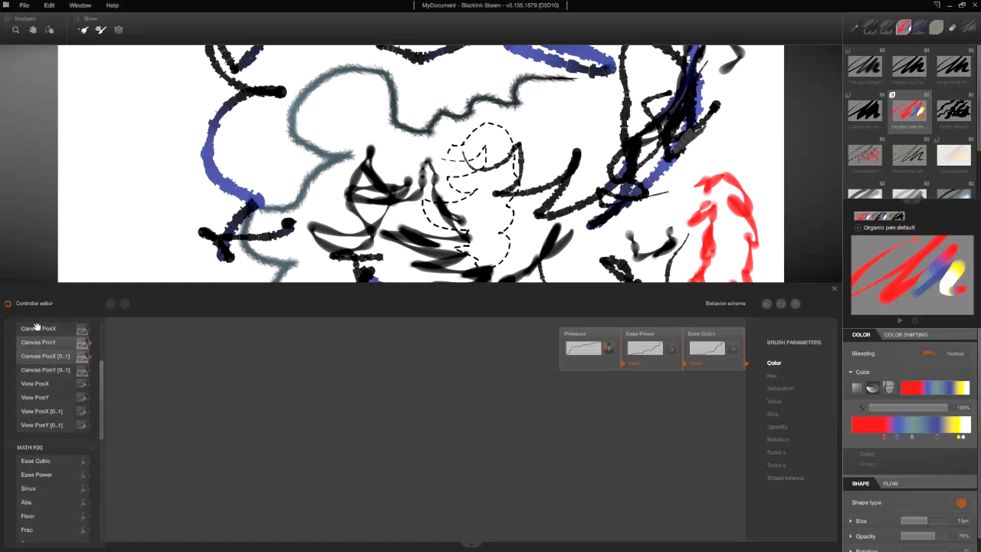
scroll(911, 438, down, 1)
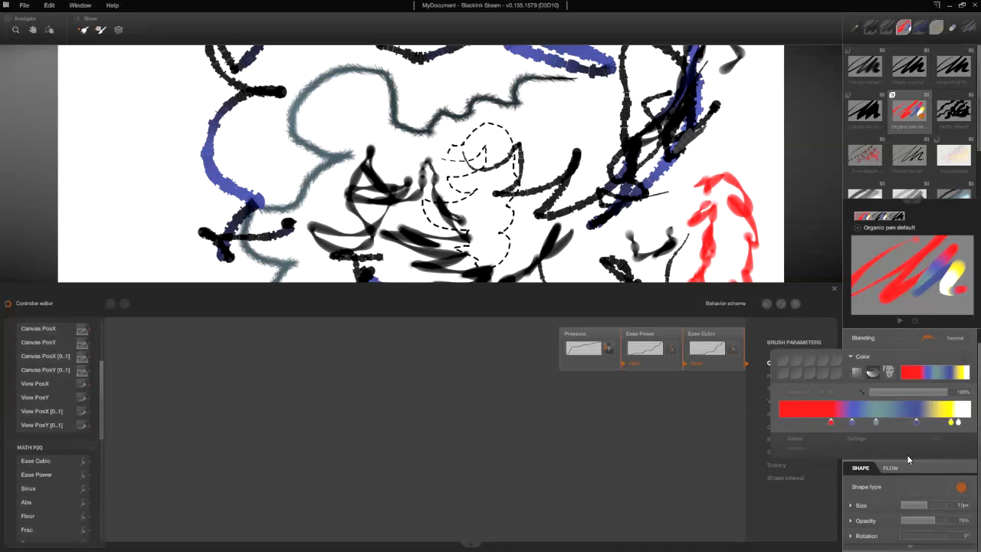
Replay the stroke previews of the Organic pen default and Dotted line default brushes
click(884, 470)
click(869, 484)
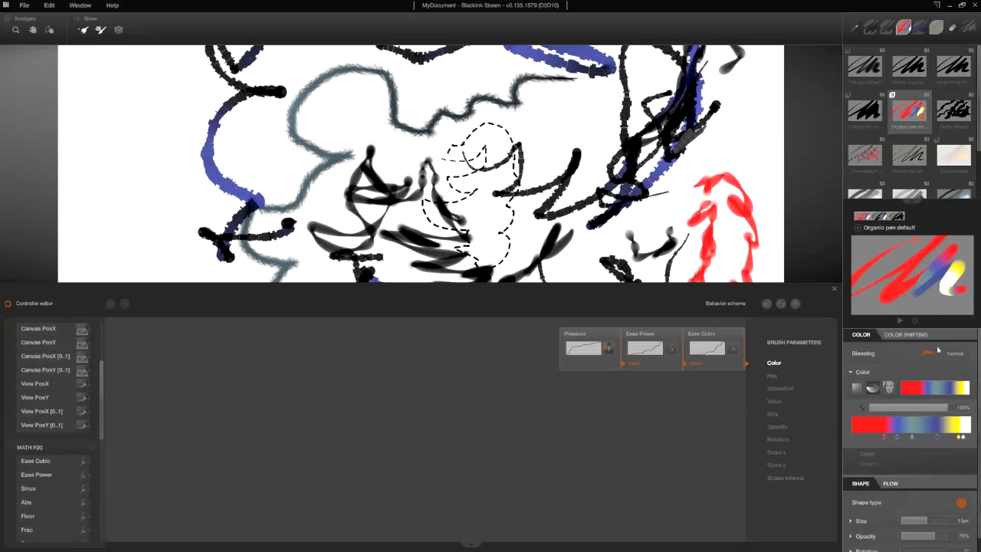
scroll(924, 191, down, 1)
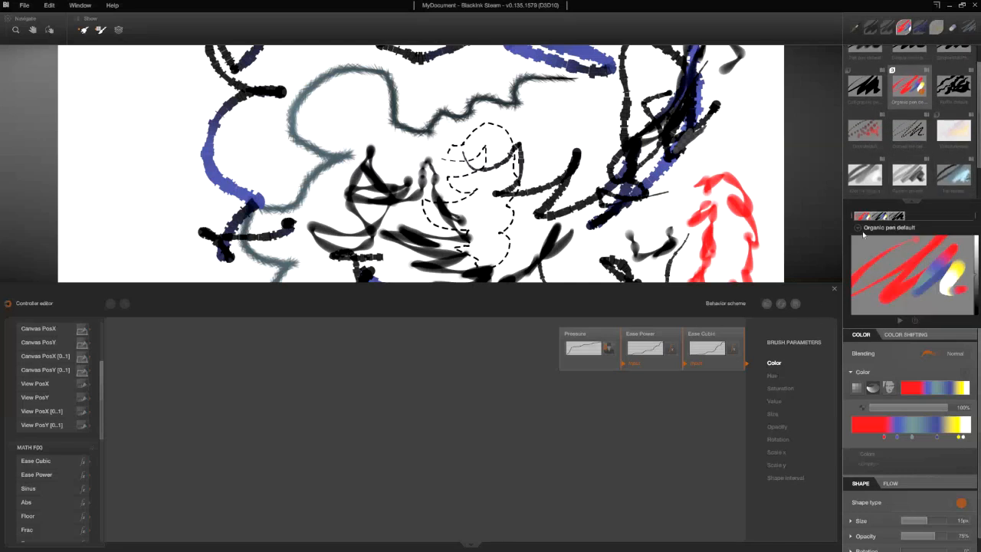
click(858, 227)
click(899, 323)
click(908, 130)
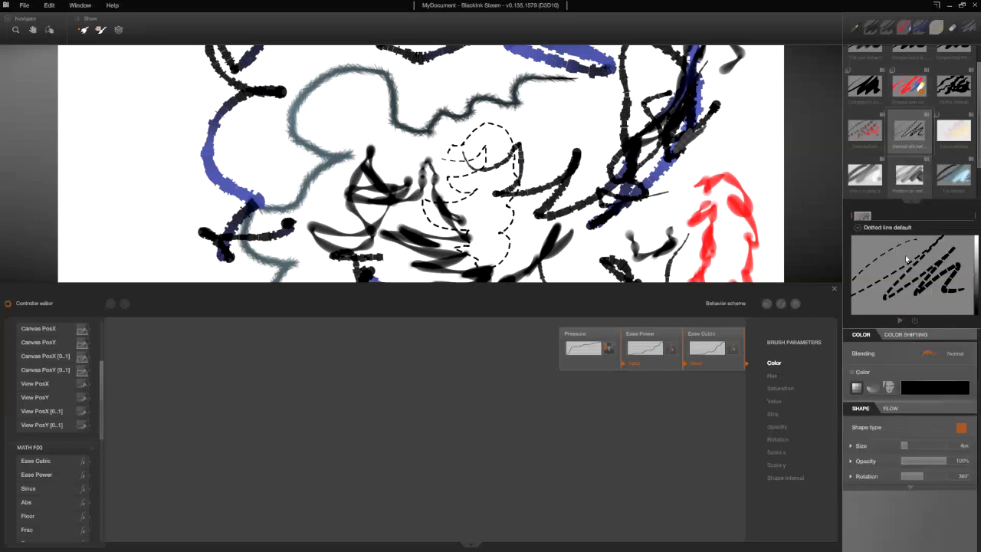
click(901, 322)
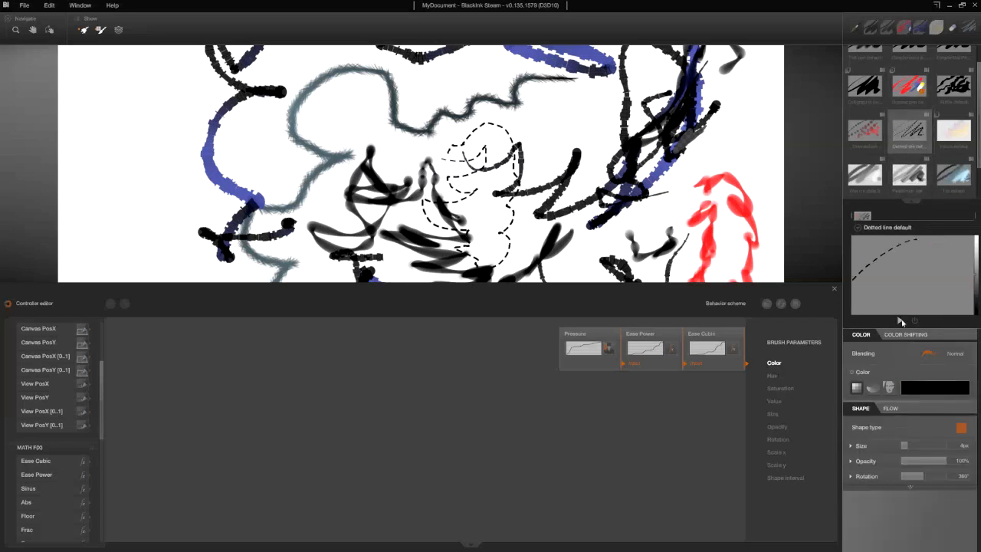
Paint Dots default strokes across the canvas's right-hand middle and near its upper left, closing the controller editor in between
click(864, 131)
mouse_move(711, 193)
mouse_down()
mouse_move(603, 208)
mouse_move(584, 186)
mouse_move(576, 201)
mouse_move(597, 205)
mouse_up()
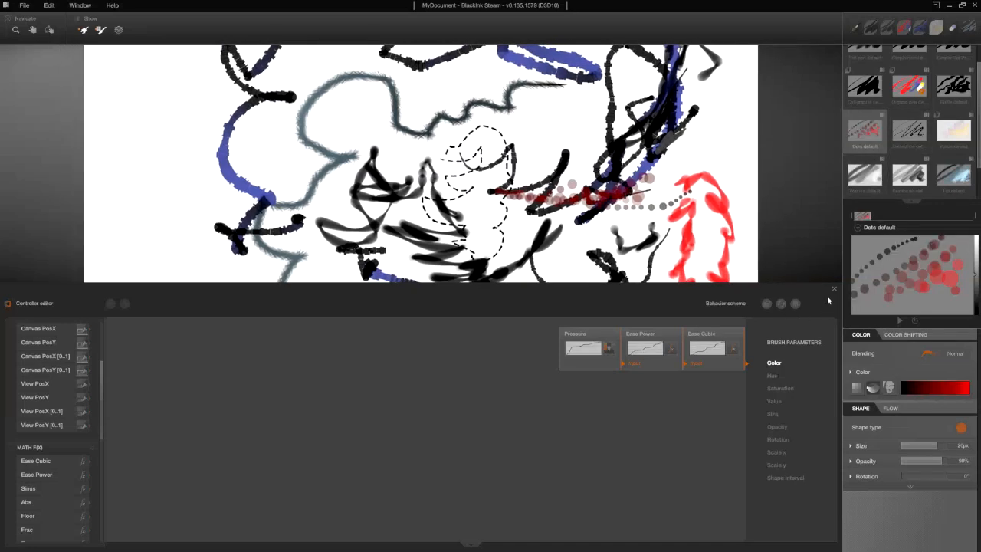
click(835, 288)
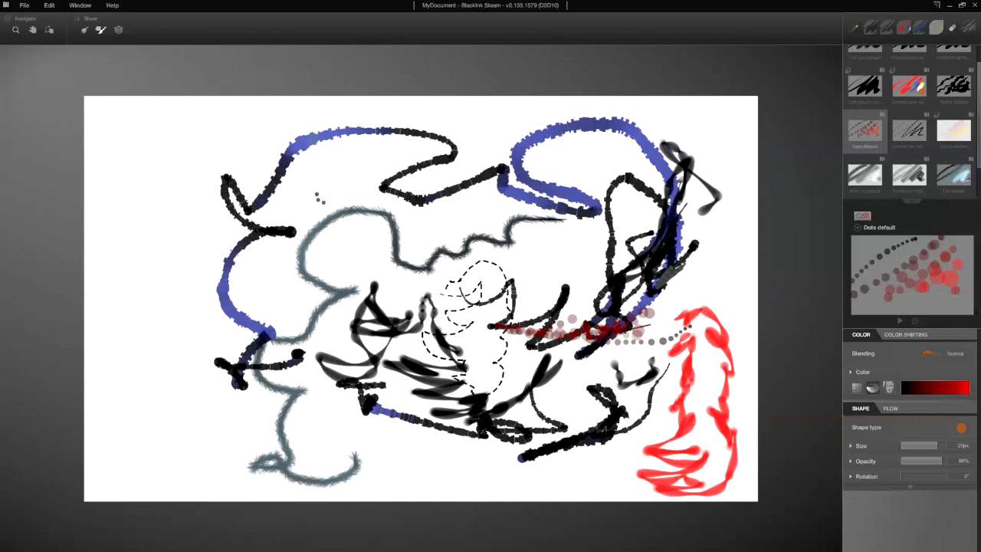
drag(324, 202, 331, 215)
scroll(330, 216, up, 7)
scroll(330, 216, down, 3)
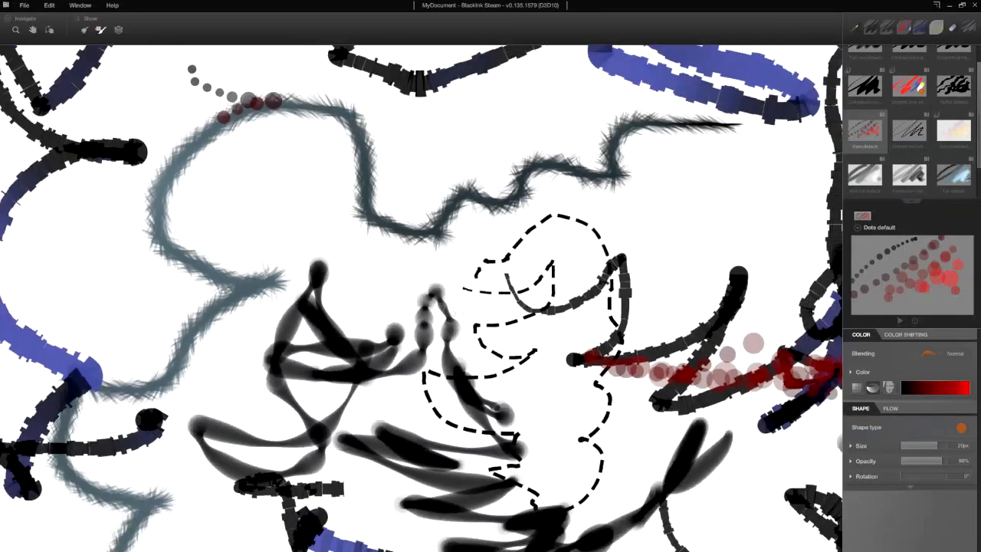
scroll(417, 299, down, 6)
scroll(417, 300, up, 4)
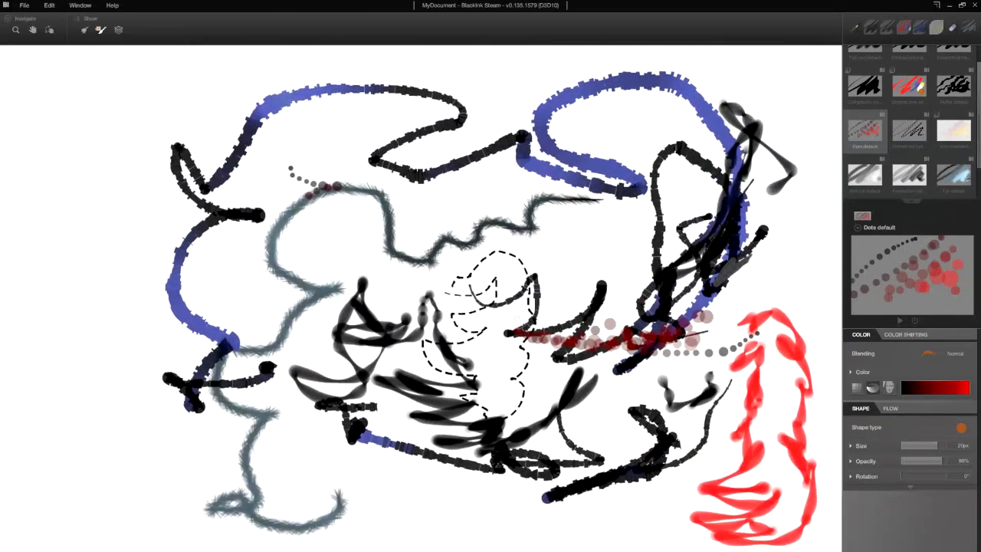
scroll(417, 306, down, 1)
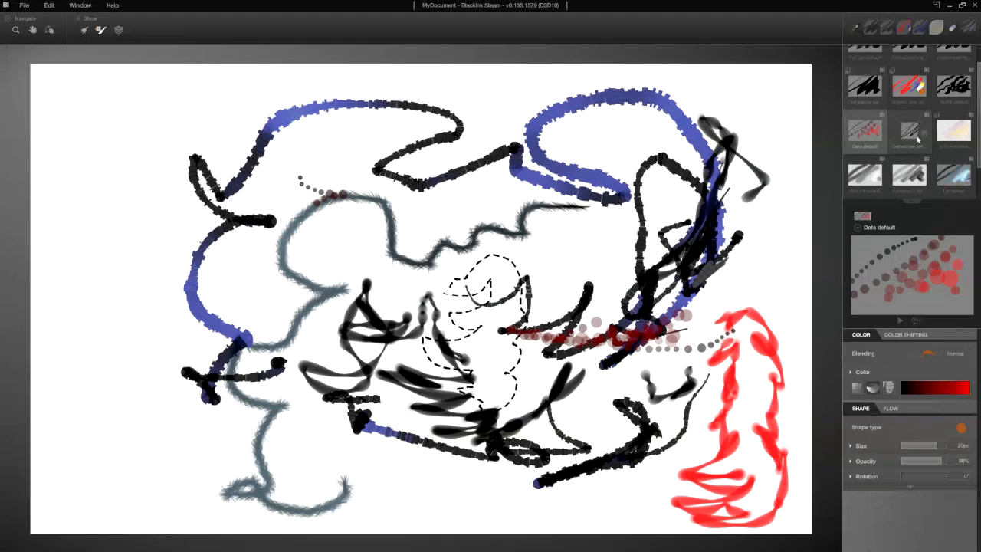
Choose the Ruffle default brush without saving a copy and paint two black strokes across the upper middle and left of centre
scroll(912, 123, up, 2)
click(967, 113)
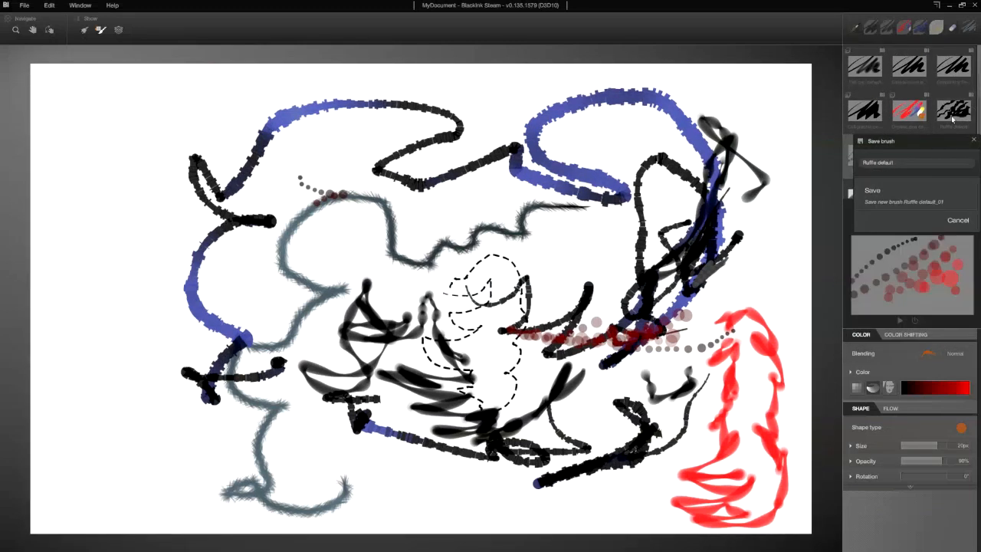
click(973, 141)
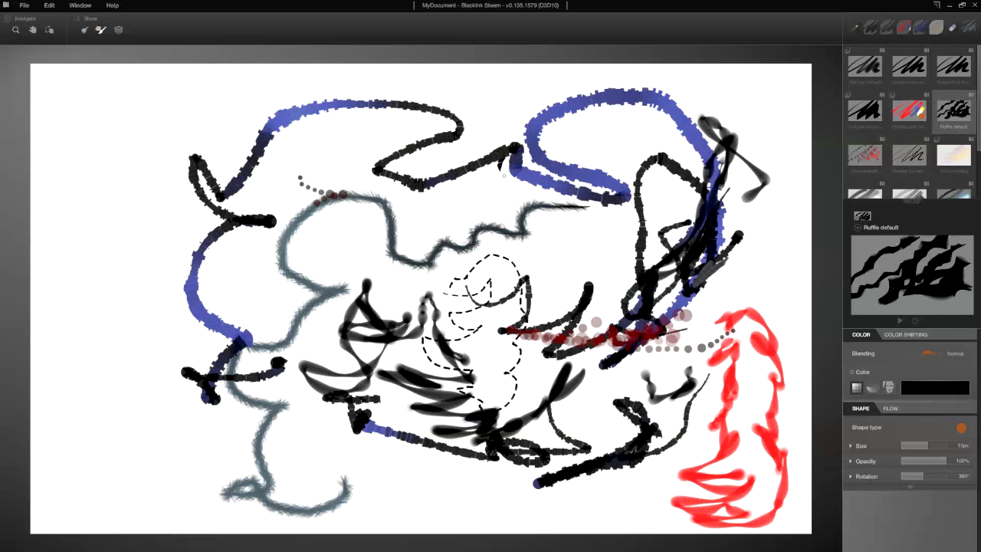
mouse_move(530, 165)
mouse_down()
mouse_move(473, 232)
mouse_move(411, 258)
mouse_up()
mouse_move(353, 221)
mouse_down()
mouse_move(313, 330)
mouse_move(321, 341)
mouse_up()
Create a new document without saving the current one and paint black Ruffle default strokes diagonally across the middle
click(29, 10)
click(32, 20)
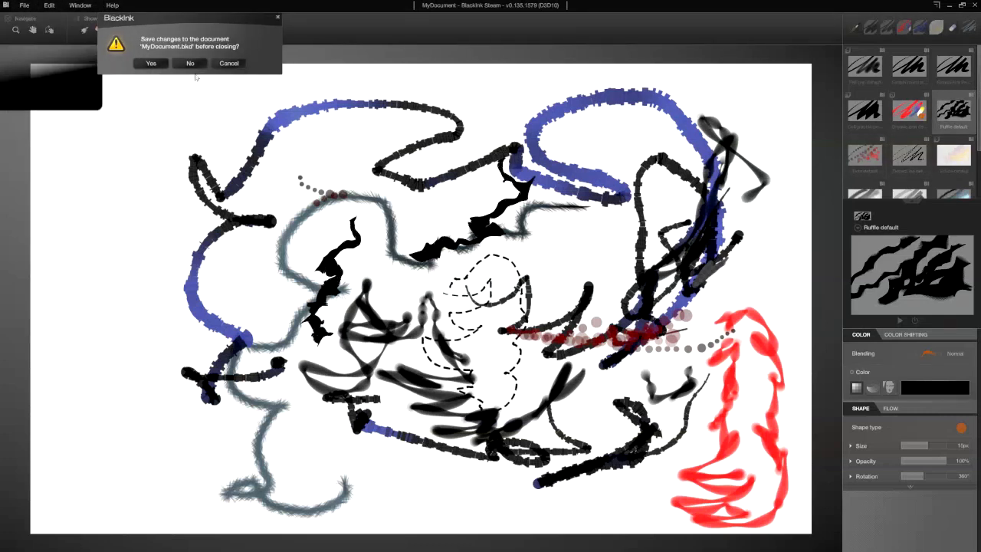
click(196, 65)
mouse_move(502, 220)
mouse_down()
mouse_move(316, 286)
mouse_move(269, 334)
mouse_move(310, 374)
mouse_move(357, 349)
mouse_up()
drag(368, 308, 462, 260)
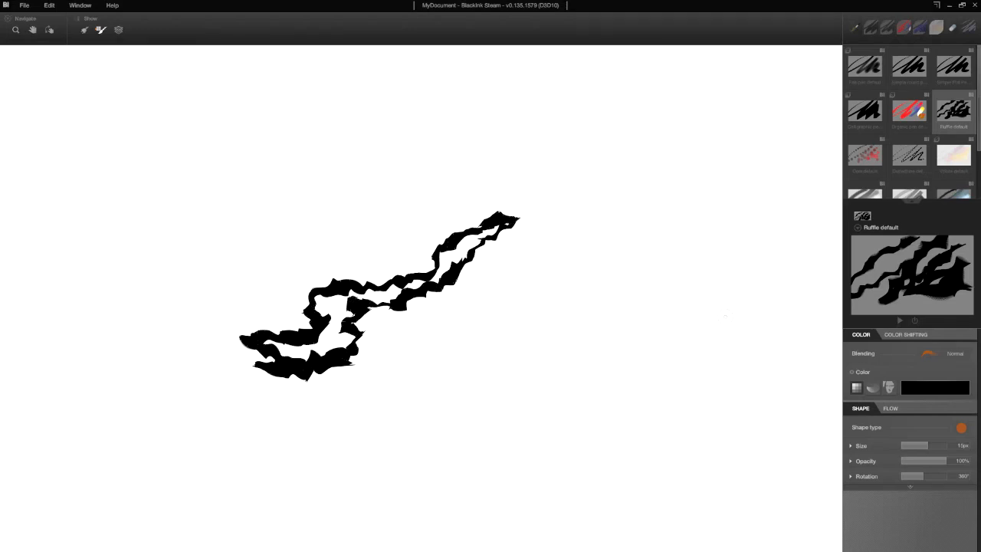
Set the Ruffle brush colour to light red and paint along the underside of the black strokes
click(925, 390)
click(787, 410)
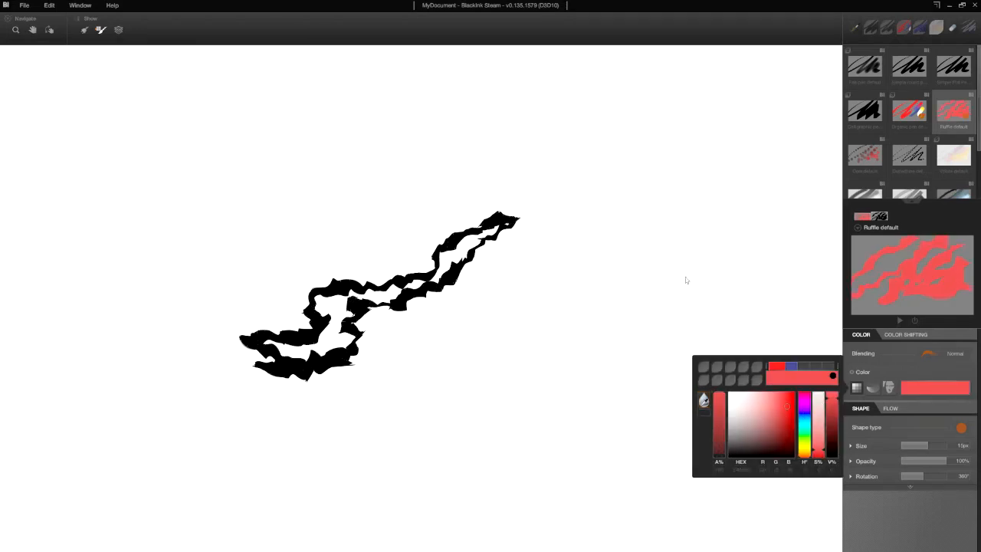
mouse_move(482, 248)
mouse_down()
mouse_move(459, 276)
mouse_move(394, 302)
mouse_up()
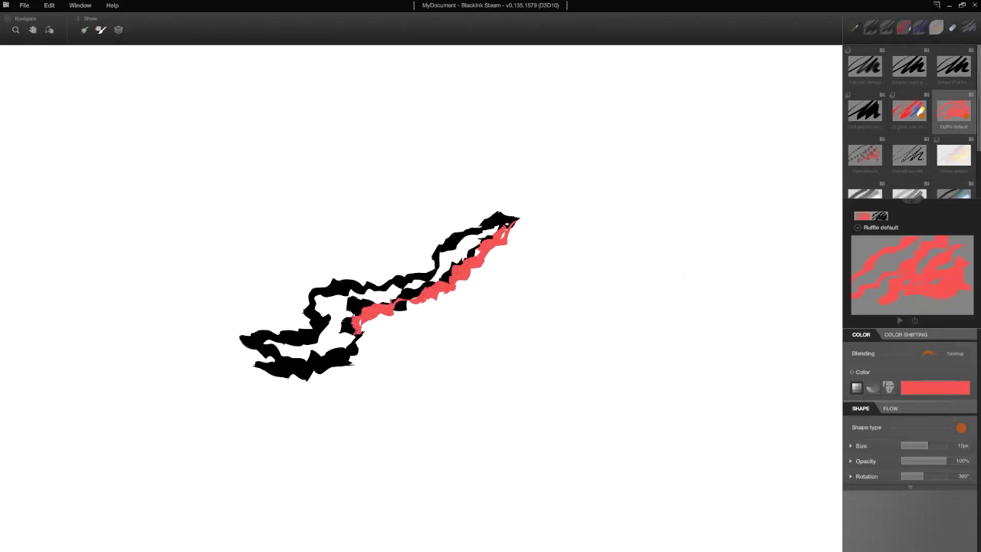
drag(341, 373, 278, 372)
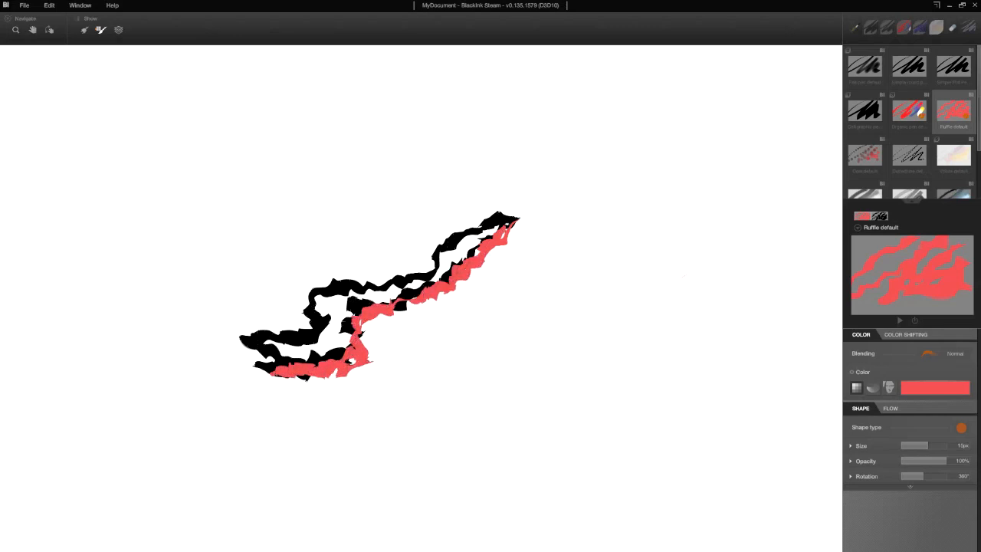
mouse_move(366, 336)
mouse_down()
mouse_move(424, 299)
mouse_move(487, 285)
mouse_up()
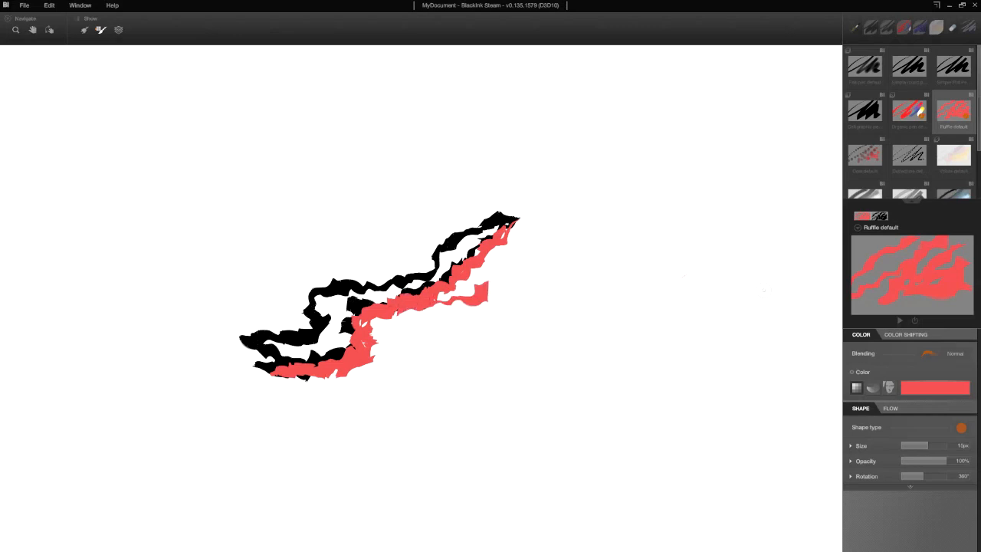
Change the brush colour to a vivid blue-violet and paint over the lower edge of the light red strokes
click(933, 392)
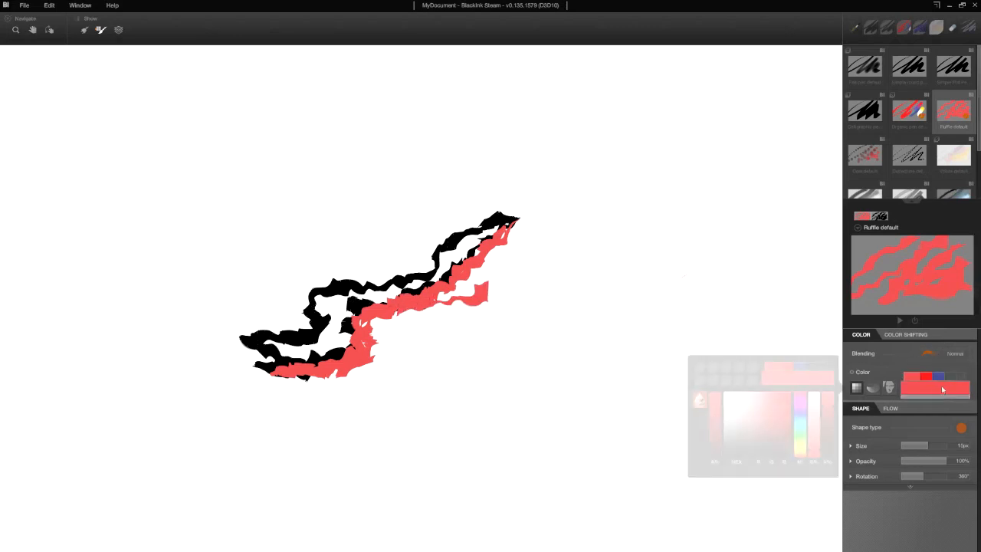
click(804, 420)
drag(805, 419, 793, 397)
drag(276, 372, 334, 373)
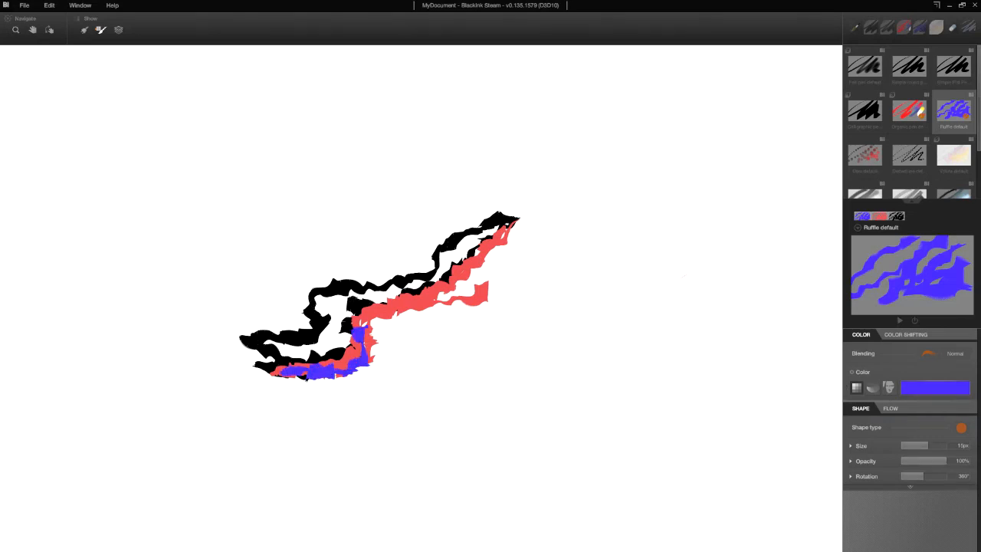
drag(369, 320, 411, 307)
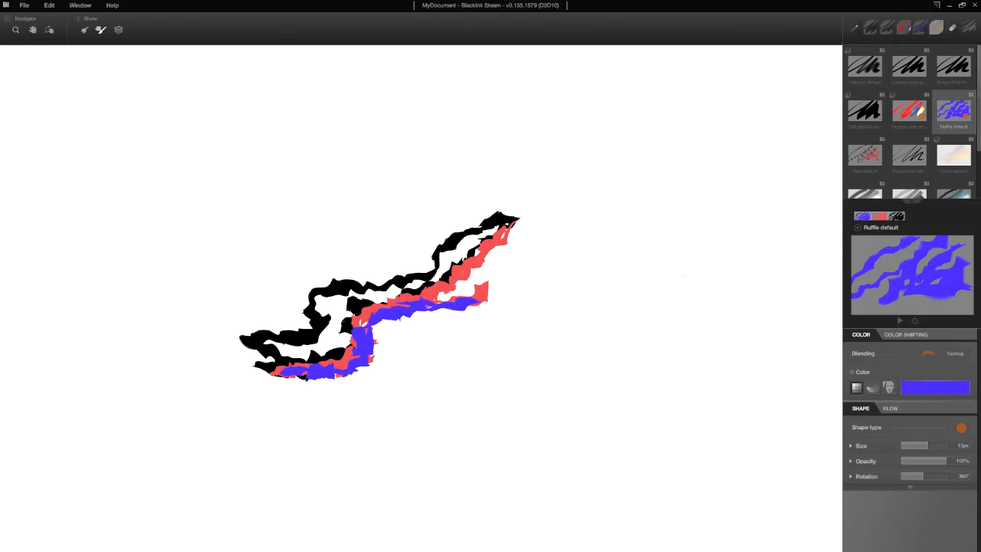
mouse_move(477, 301)
mouse_down()
mouse_move(494, 291)
mouse_move(528, 229)
mouse_up()
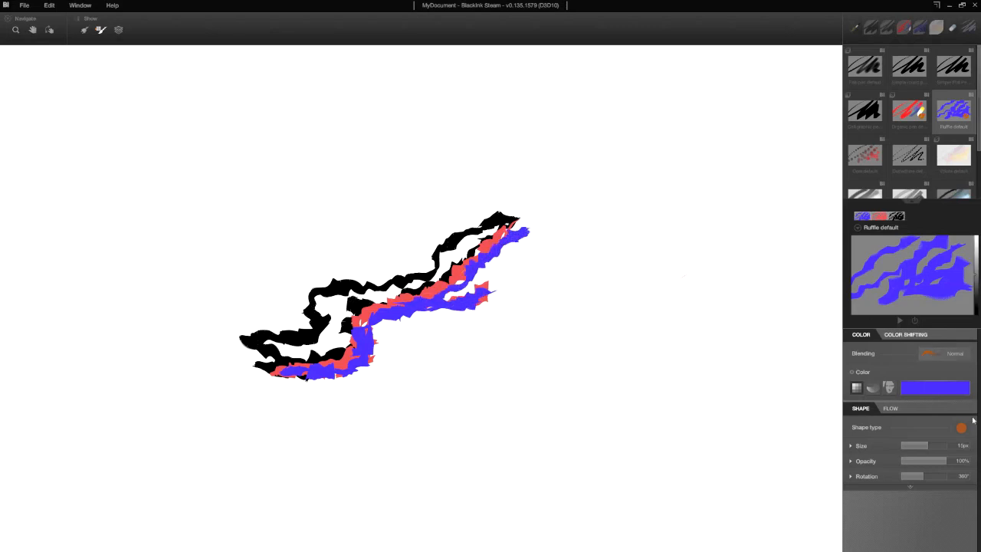
Paint thick blue-violet strokes with a larger brush size below the shape, and thin ones at 3 px beside them
click(944, 446)
mouse_move(547, 291)
mouse_down()
mouse_move(481, 367)
mouse_move(573, 311)
mouse_up()
click(904, 447)
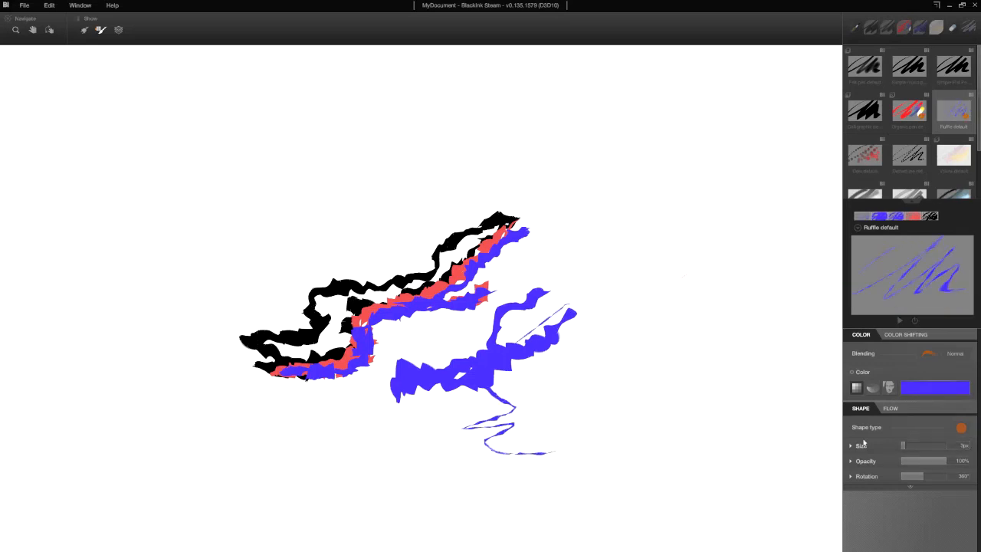
mouse_move(581, 301)
mouse_down()
mouse_move(634, 335)
mouse_move(567, 228)
mouse_up()
Set the Ruffle brush's opacity to 24% and its rotation to 720°, and enable colour shifting
click(911, 460)
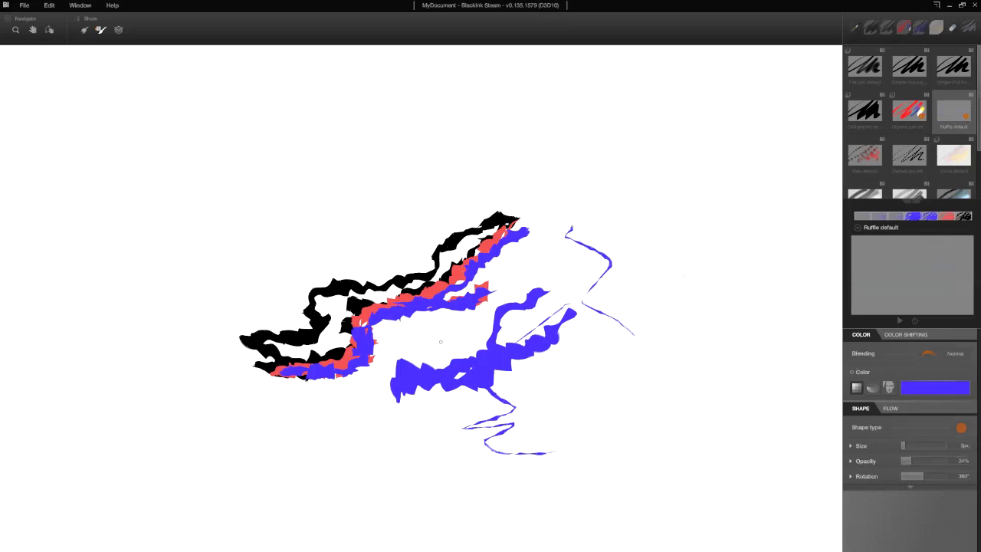
drag(915, 477, 950, 477)
click(903, 334)
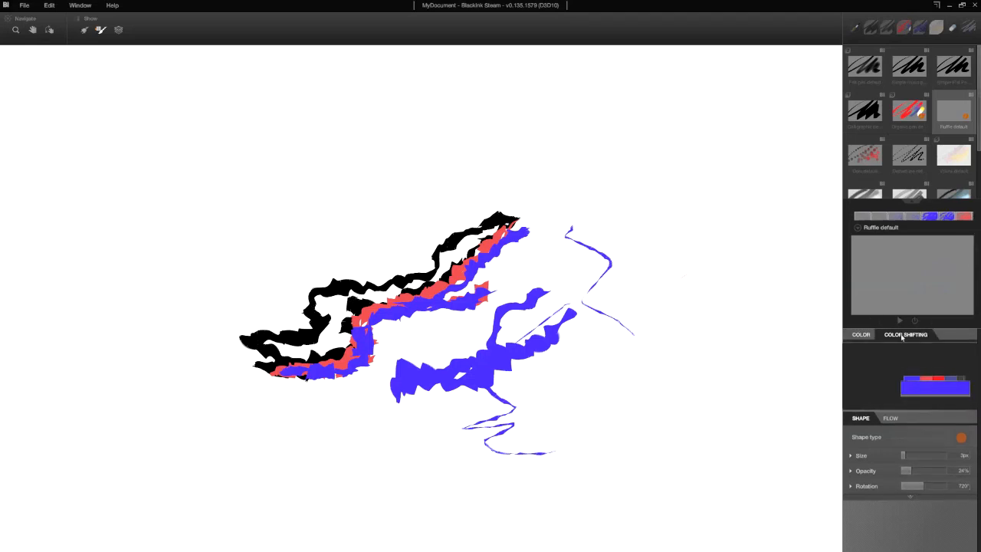
click(865, 355)
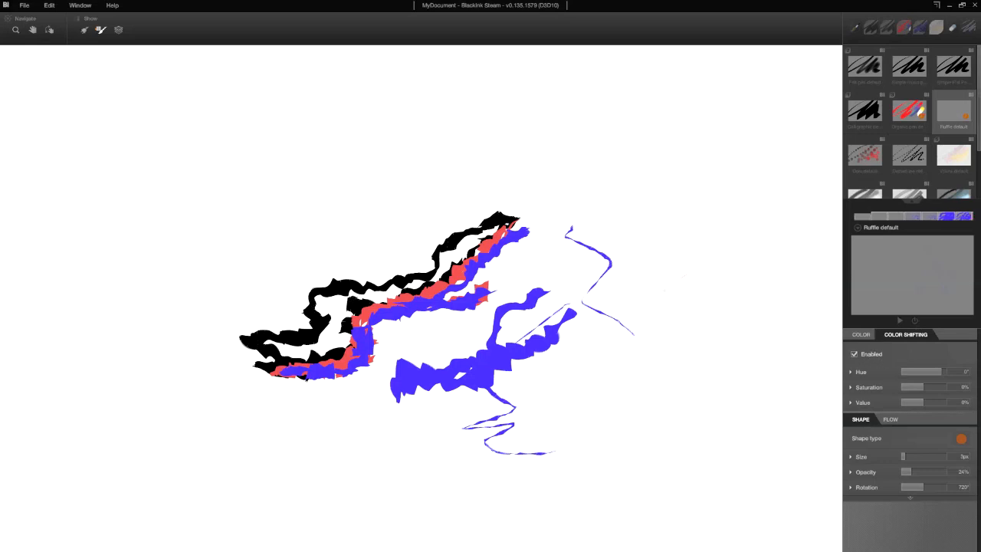
Set the Ruffle brush size to 12 px and paint faint wispy strokes around the thin blue-violet lines
drag(902, 456, 922, 456)
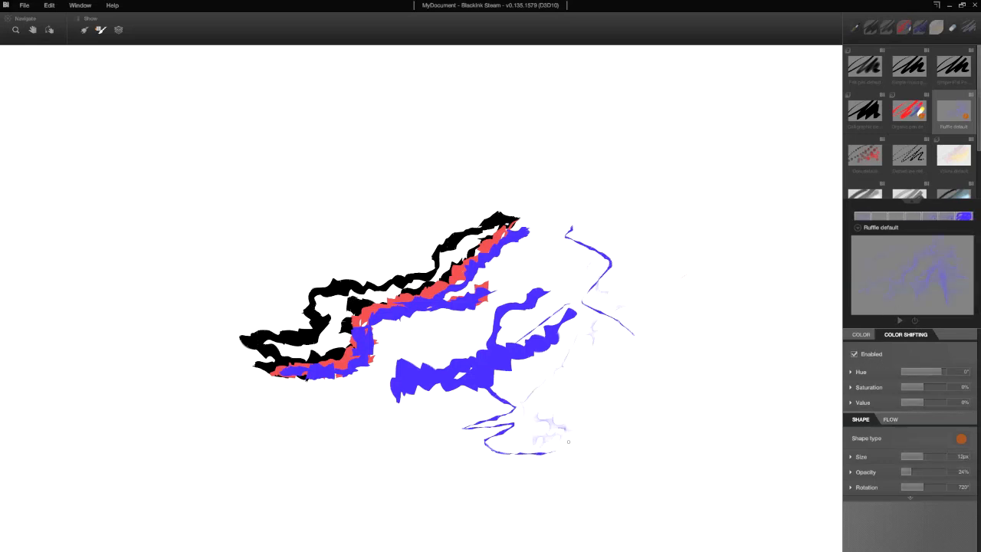
drag(493, 460, 527, 373)
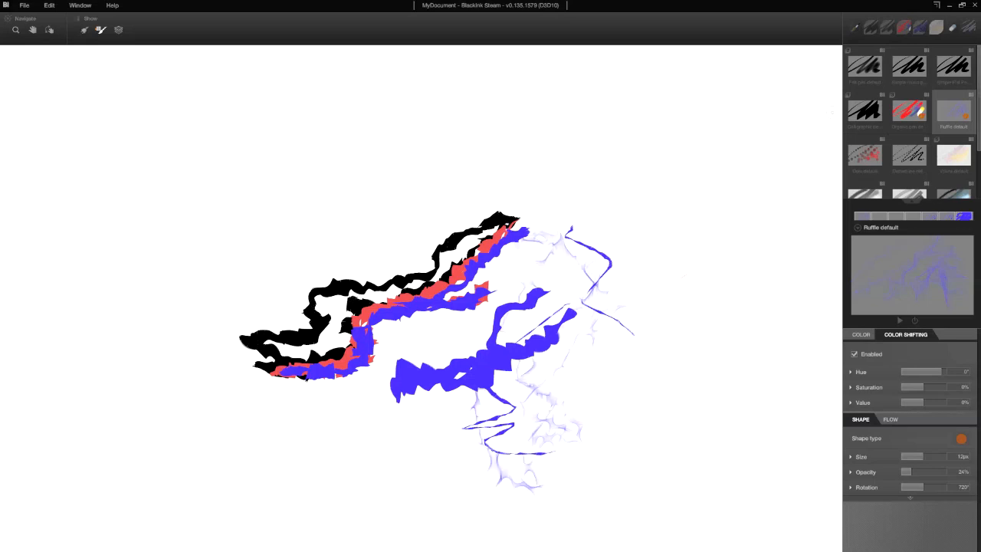
Paint thin black strokes with the Calligraphic pencil default brush, and much thicker ones at a larger size over the right half of the canvas
click(864, 111)
drag(613, 192, 610, 140)
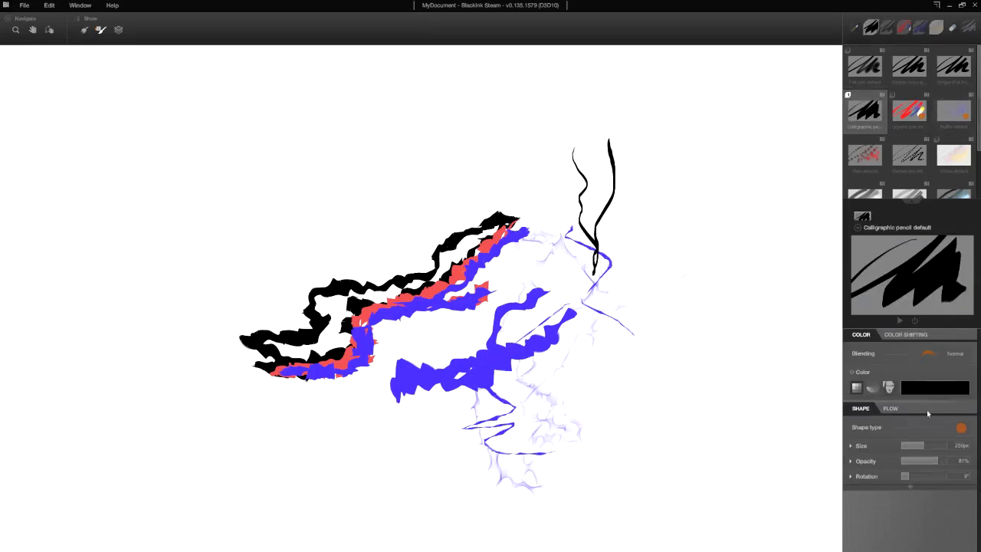
drag(920, 451, 943, 452)
mouse_move(662, 187)
mouse_down()
mouse_move(650, 299)
mouse_move(605, 399)
mouse_move(490, 306)
mouse_up()
mouse_move(555, 371)
mouse_down()
mouse_move(460, 379)
mouse_move(475, 410)
mouse_move(544, 411)
mouse_move(509, 452)
mouse_move(644, 478)
mouse_move(749, 295)
mouse_move(668, 207)
mouse_move(724, 162)
mouse_move(540, 84)
mouse_move(532, 118)
mouse_up()
Draw four curved ribs above the black Ruffle strokes and join their lower and upper ends with wavy lines to form a bent strip
drag(417, 211, 510, 163)
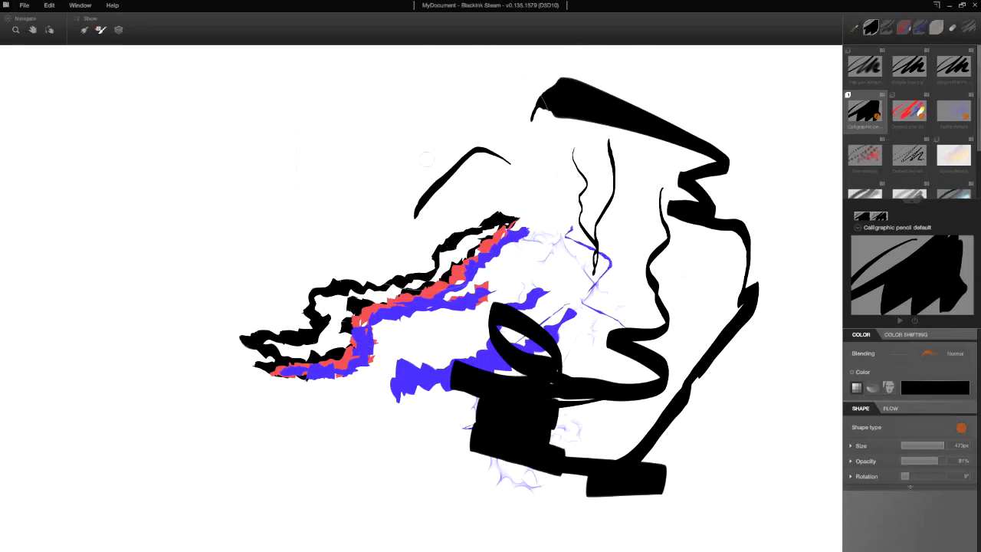
drag(426, 159, 331, 200)
drag(336, 112, 283, 161)
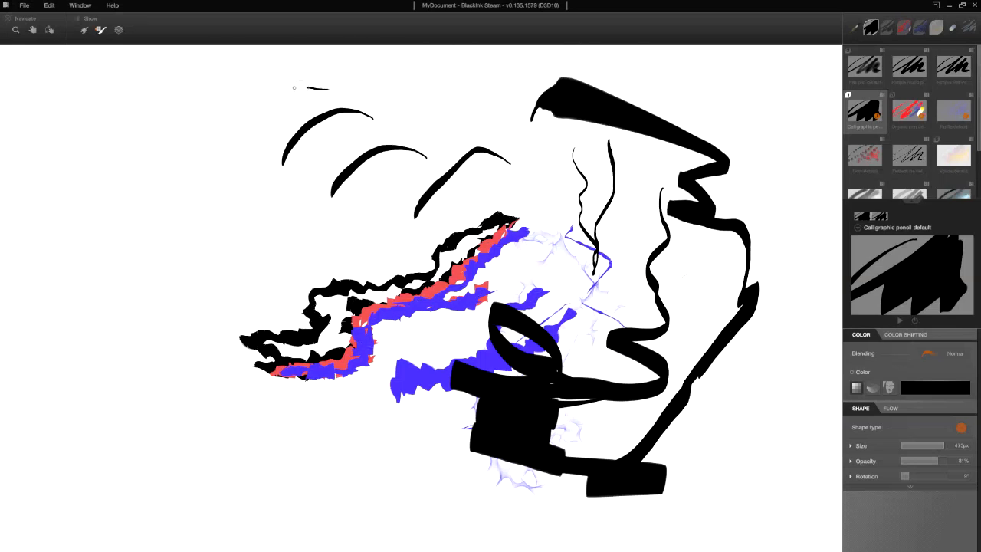
drag(293, 88, 240, 177)
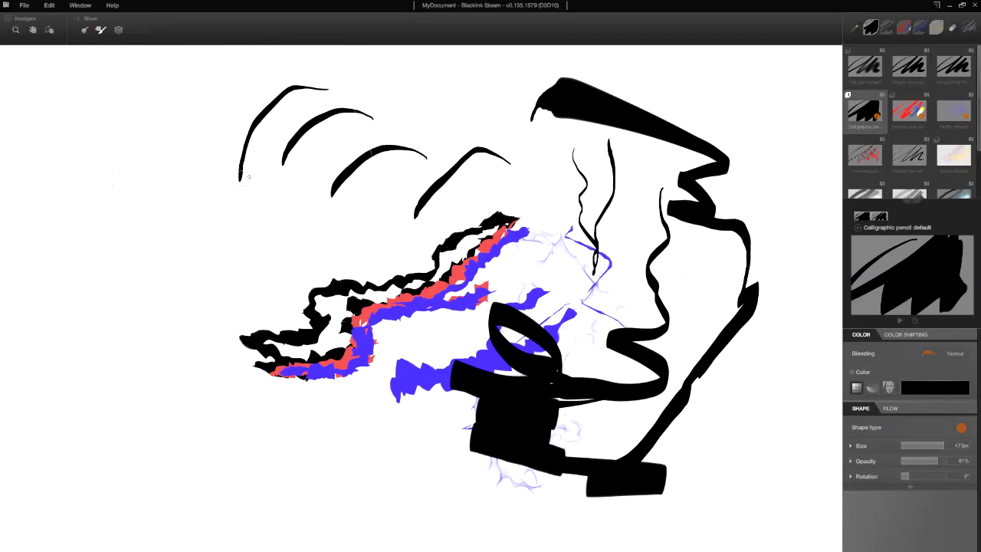
drag(322, 178, 411, 207)
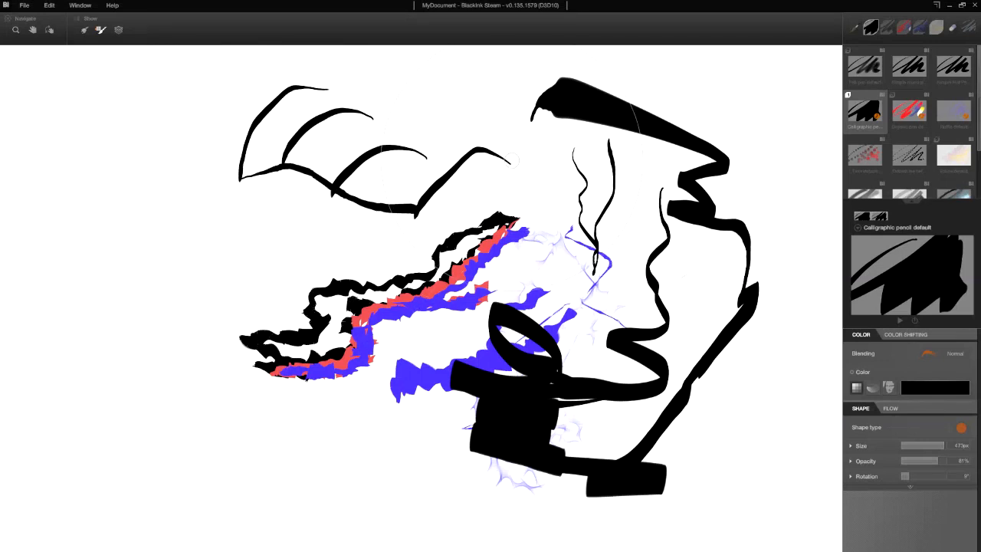
mouse_move(510, 161)
mouse_down()
mouse_move(424, 158)
mouse_move(345, 102)
mouse_up()
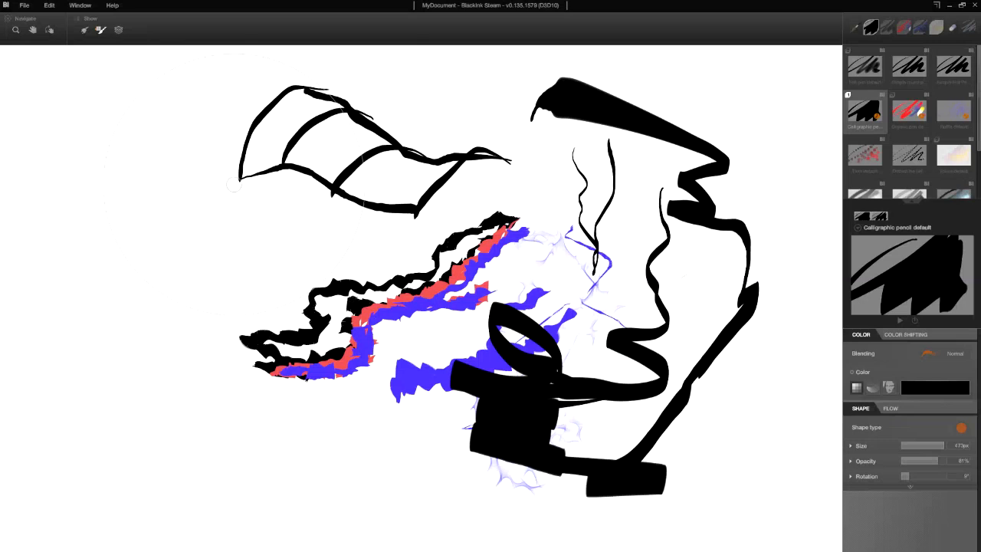
Draw the strip's sides downward from its lower edge and add bottom edges and inner lines so it looks like open boxes
drag(243, 193, 255, 194)
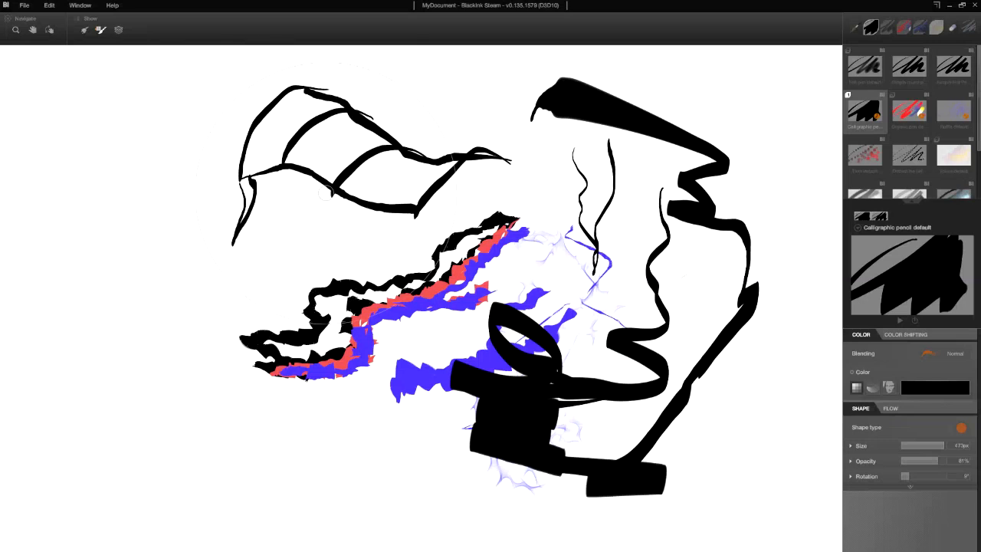
drag(331, 194, 300, 256)
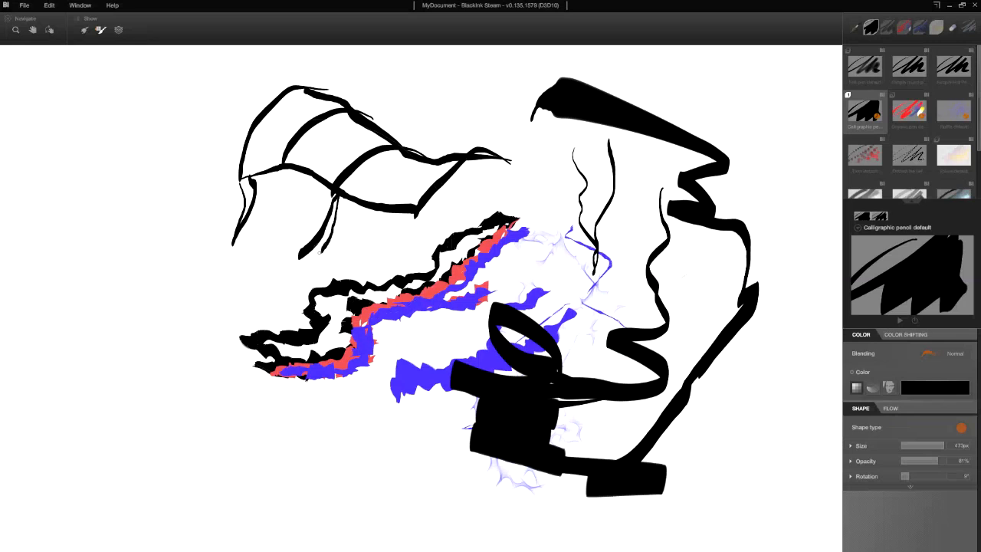
drag(417, 211, 383, 298)
drag(507, 162, 519, 189)
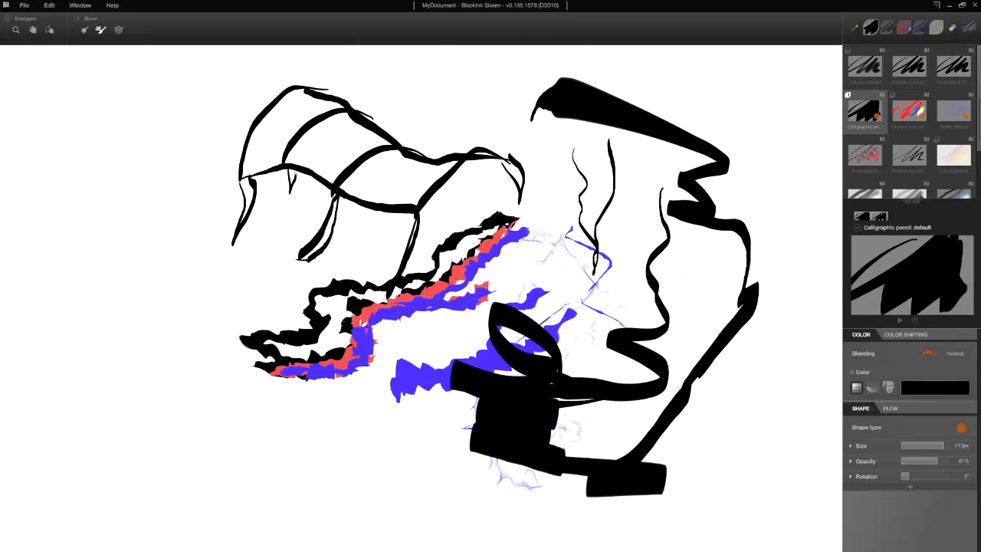
drag(363, 204, 368, 227)
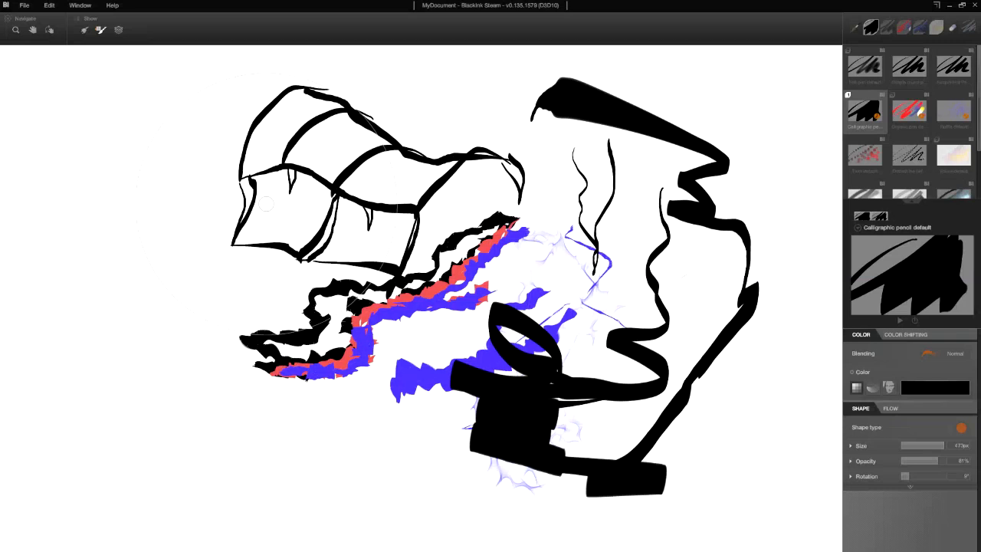
drag(292, 194, 237, 239)
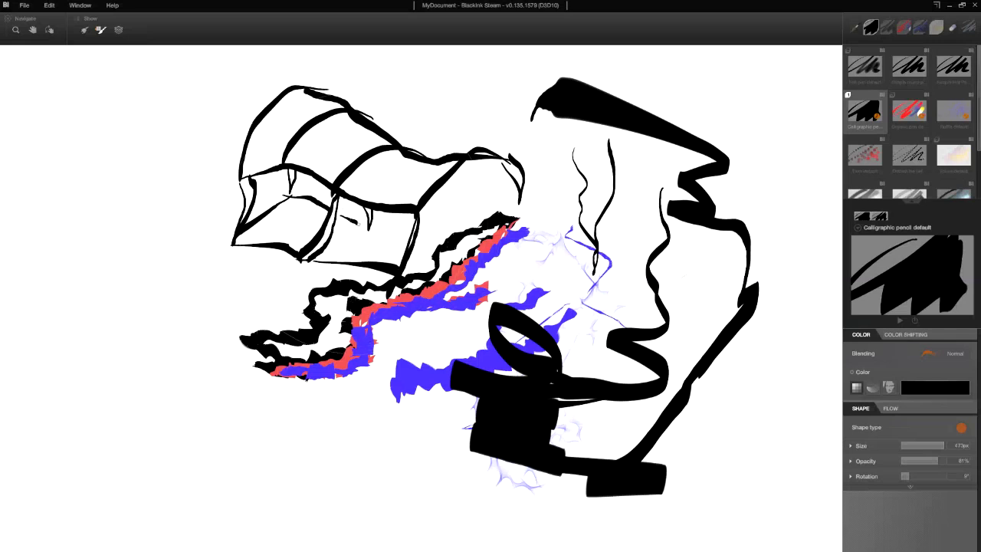
mouse_move(473, 164)
mouse_down()
mouse_move(469, 226)
mouse_move(414, 230)
mouse_up()
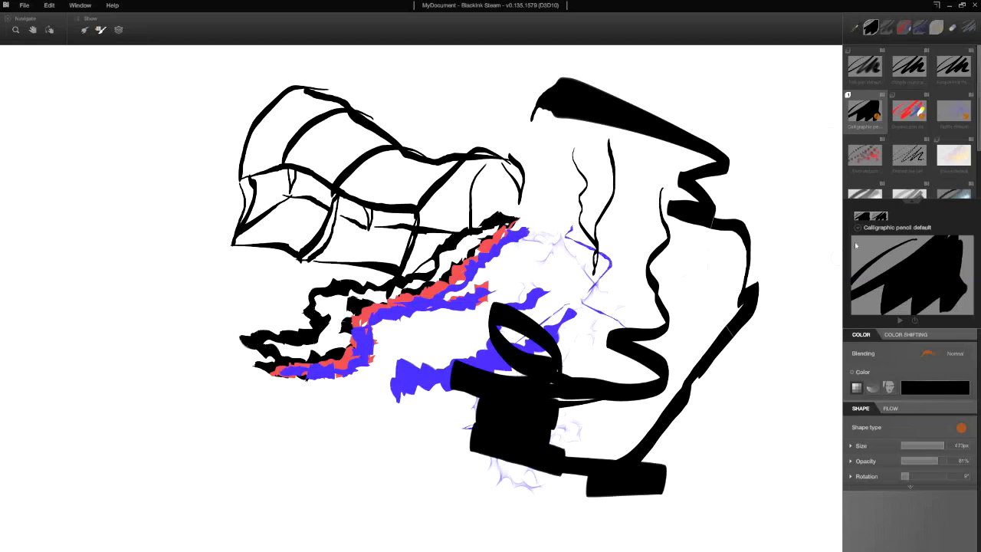
Select the Tall default brush and set its colour gradient to run from dark green to black
scroll(912, 153, down, 2)
click(919, 163)
scroll(920, 164, down, 1)
click(953, 134)
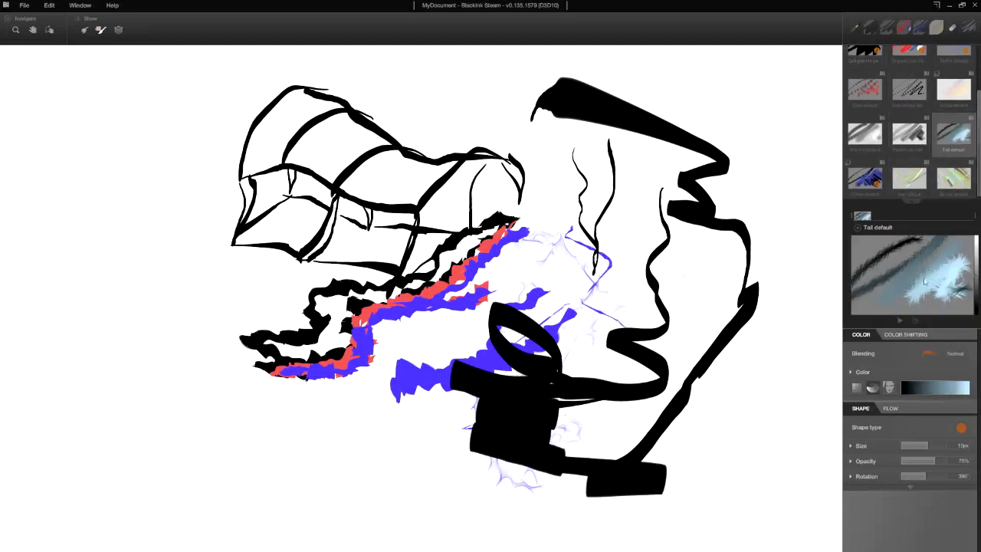
click(931, 388)
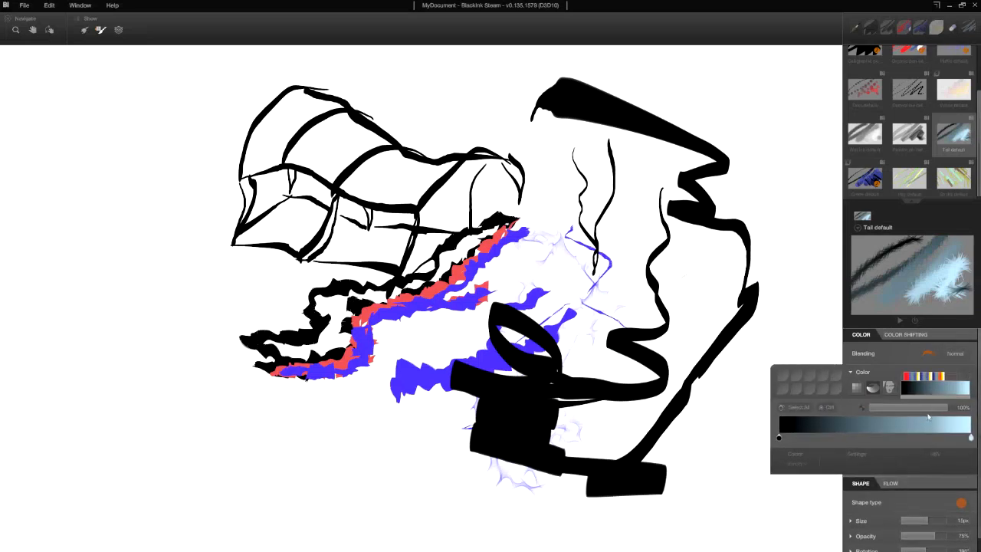
click(779, 439)
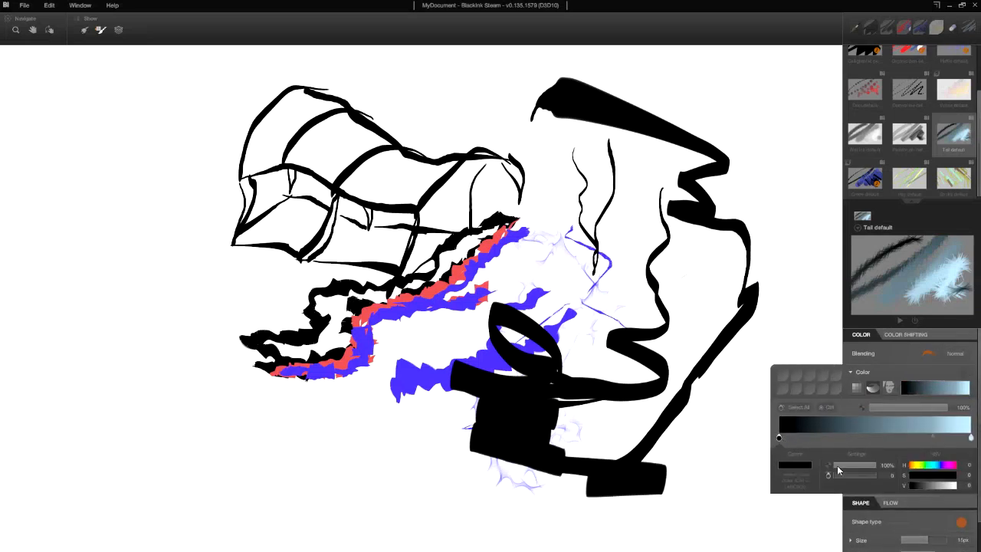
click(798, 465)
drag(698, 492, 724, 466)
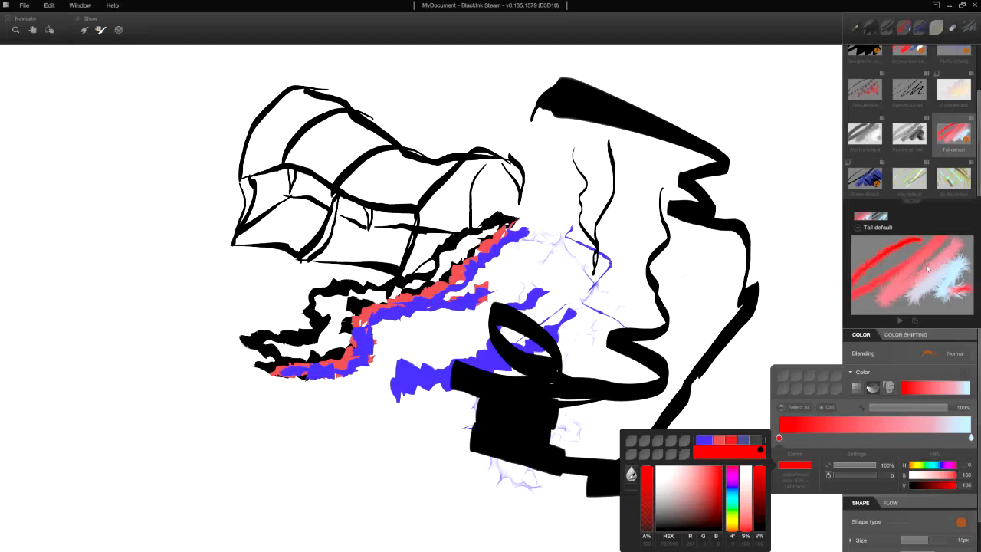
click(733, 508)
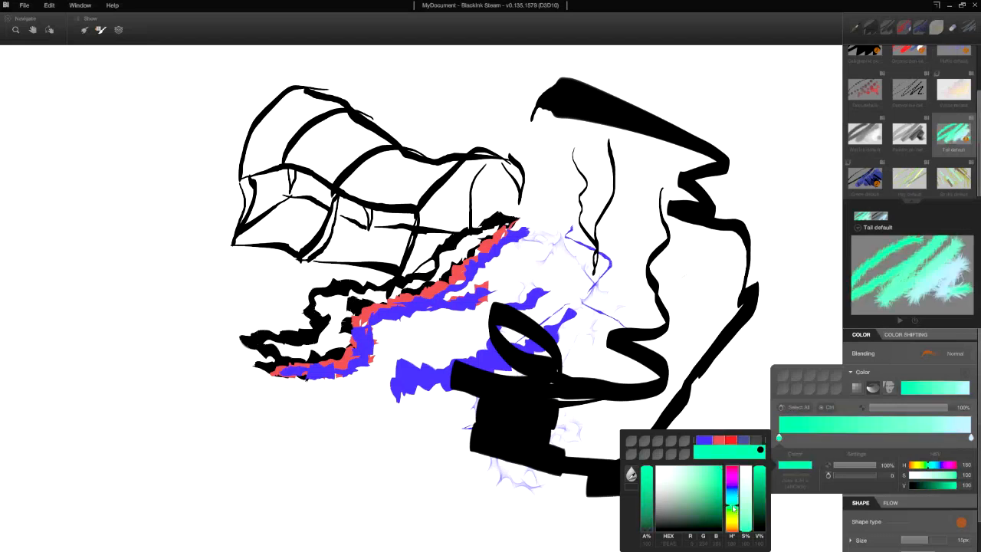
drag(762, 500, 765, 521)
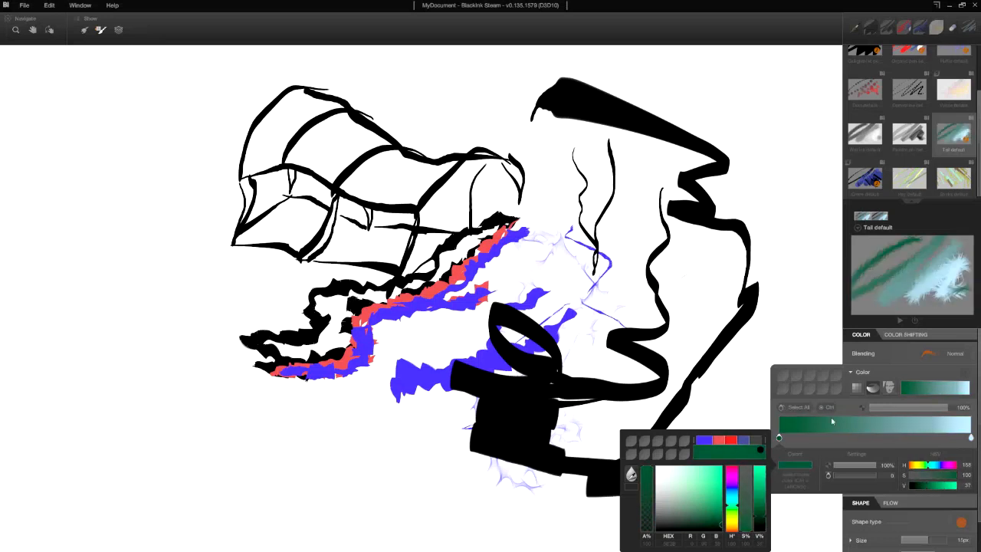
click(968, 438)
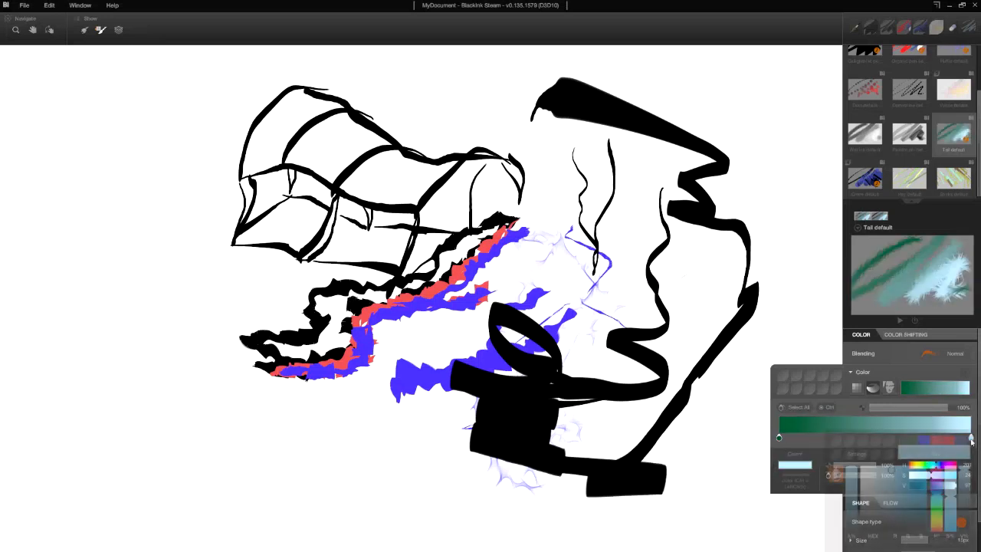
drag(889, 515, 874, 537)
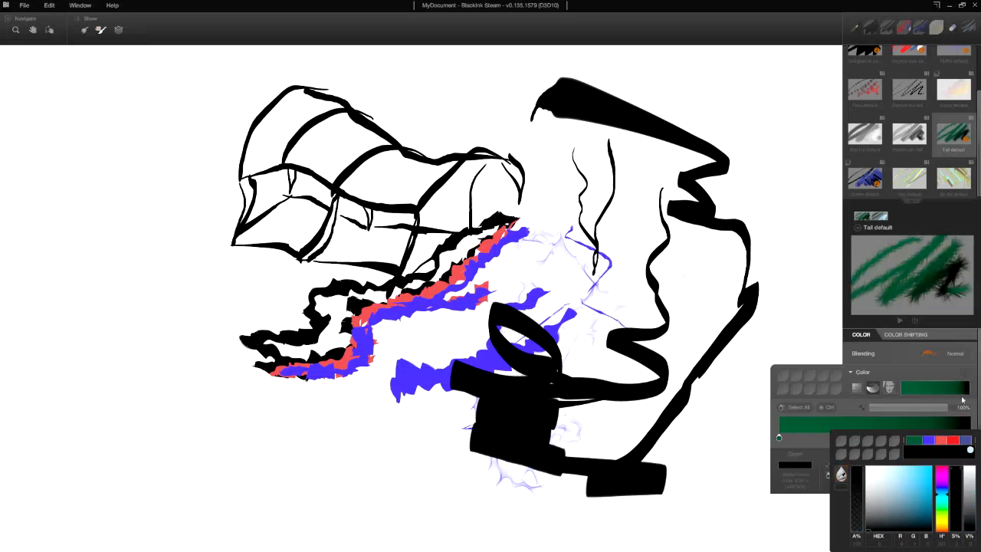
Paint furry green strokes across the thick black shape and diagonally along the red and blue-violet strokes
mouse_move(698, 302)
mouse_down()
mouse_move(628, 408)
mouse_move(468, 375)
mouse_up()
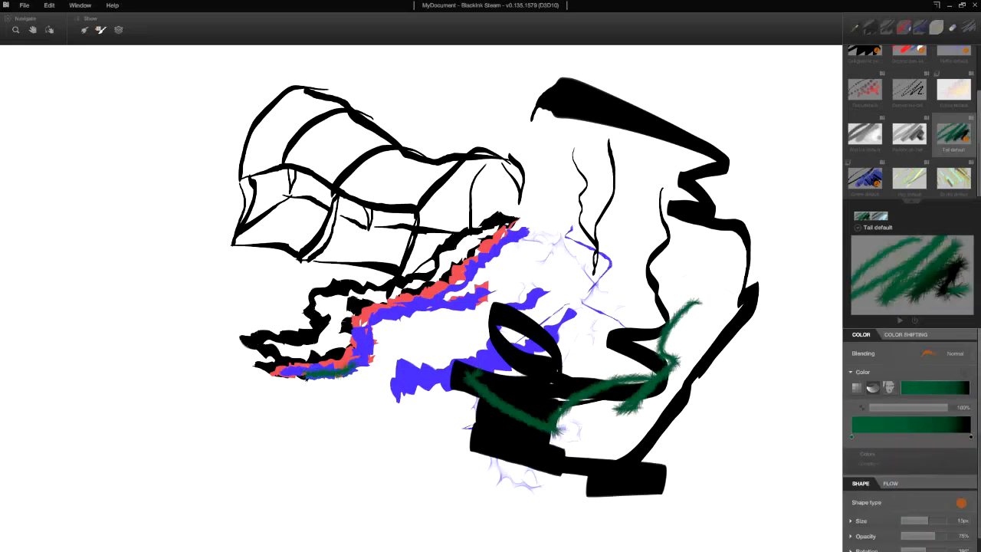
mouse_move(376, 330)
mouse_down()
mouse_move(496, 290)
mouse_move(404, 357)
mouse_move(561, 236)
mouse_up()
mouse_move(506, 295)
mouse_down()
mouse_move(429, 322)
mouse_move(537, 283)
mouse_move(567, 230)
mouse_move(571, 184)
mouse_move(543, 283)
mouse_up()
mouse_move(457, 321)
mouse_down()
mouse_move(375, 346)
mouse_move(469, 336)
mouse_up()
Examine the furry texture of the green strokes up close and the whole canvas from a distance
scroll(443, 343, up, 2)
scroll(443, 343, up, 1)
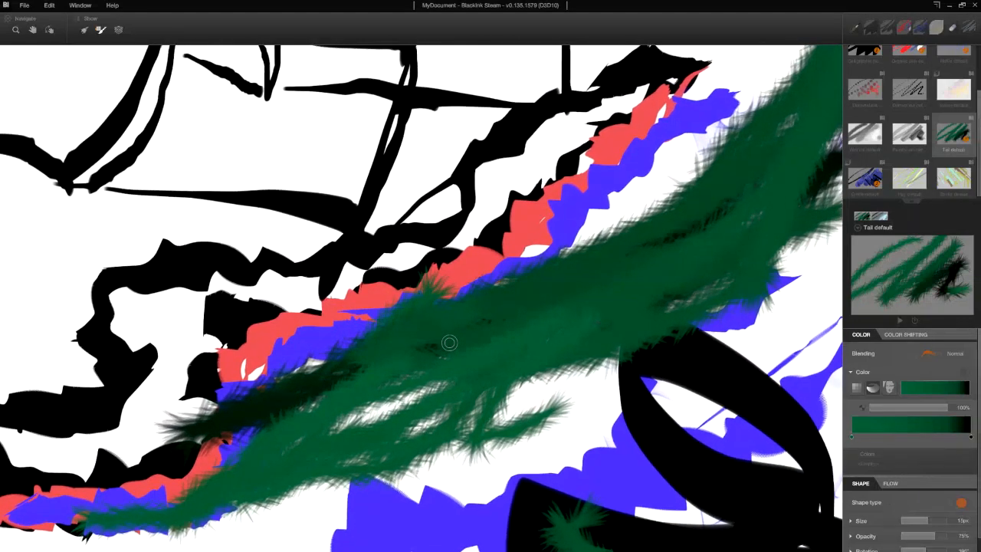
scroll(446, 344, down, 3)
scroll(447, 344, up, 1)
scroll(435, 314, down, 2)
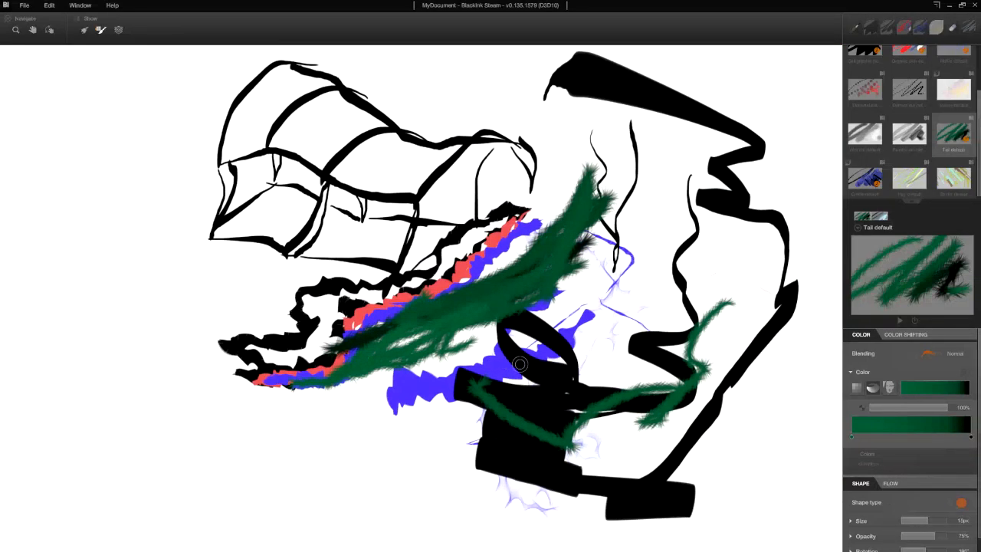
scroll(435, 314, up, 2)
scroll(435, 314, down, 3)
scroll(435, 314, up, 4)
scroll(434, 314, up, 1)
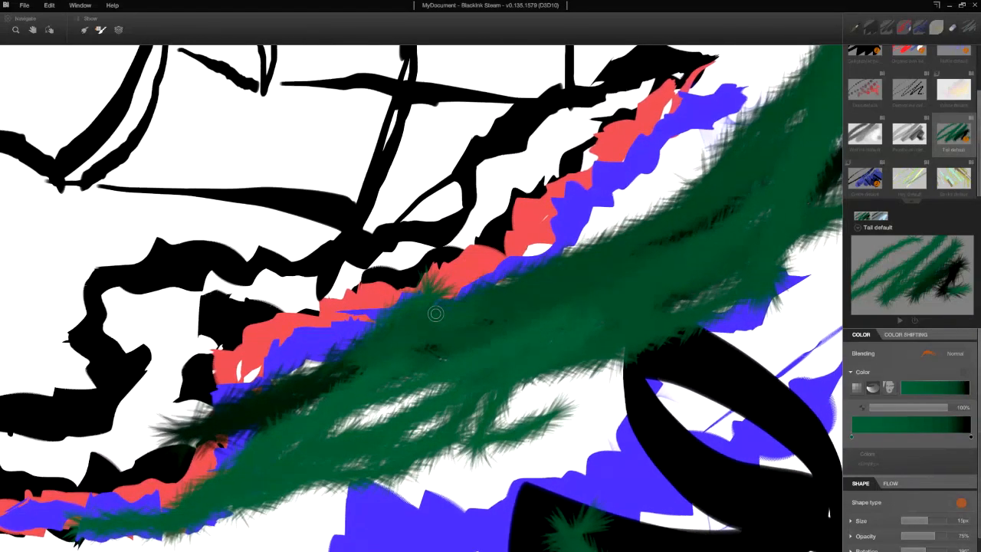
scroll(435, 314, down, 4)
scroll(435, 314, down, 4)
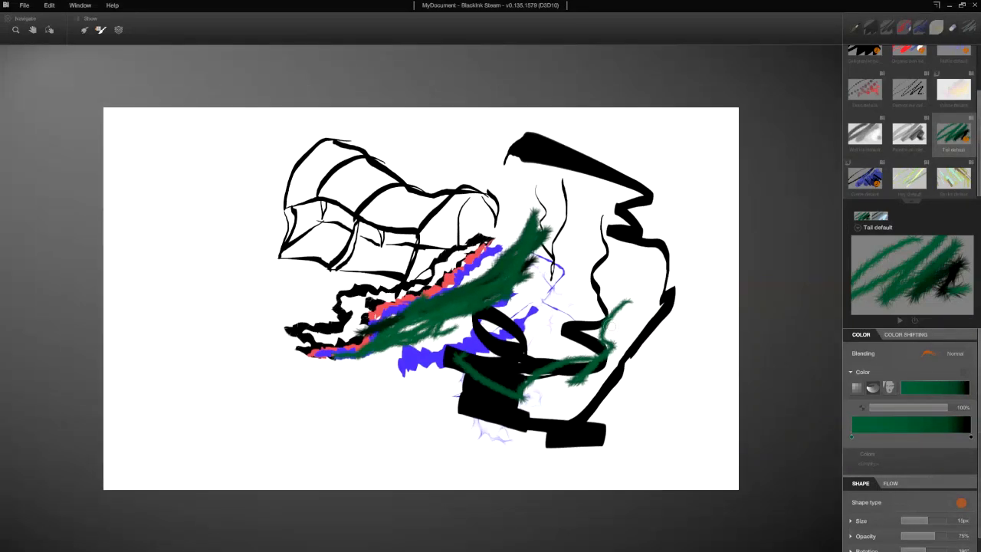
scroll(434, 313, up, 3)
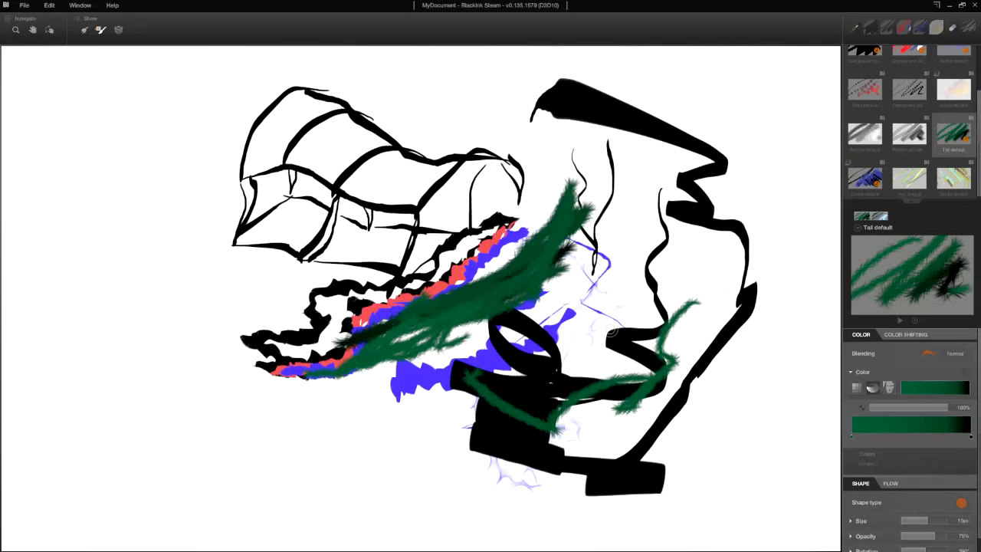
Select the Dotted line default brush and draw a dashed zigzag stroke between the green fur and the black curves
click(872, 29)
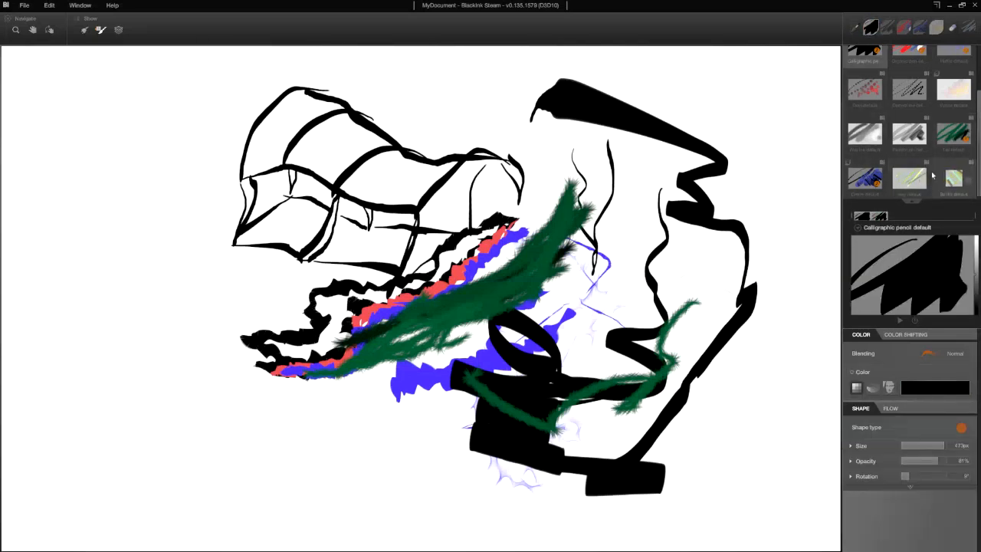
scroll(927, 178, up, 2)
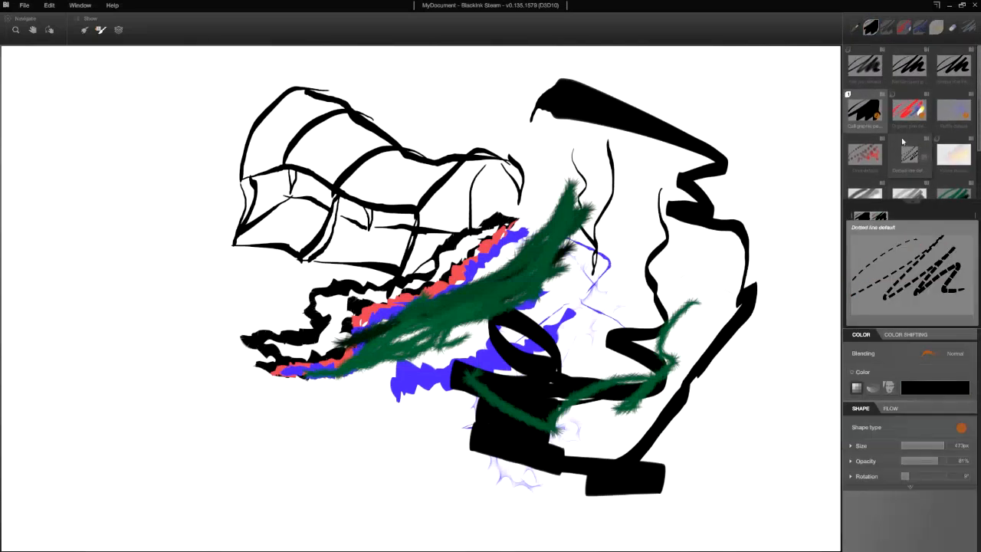
click(919, 169)
scroll(586, 233, up, 5)
scroll(587, 233, down, 6)
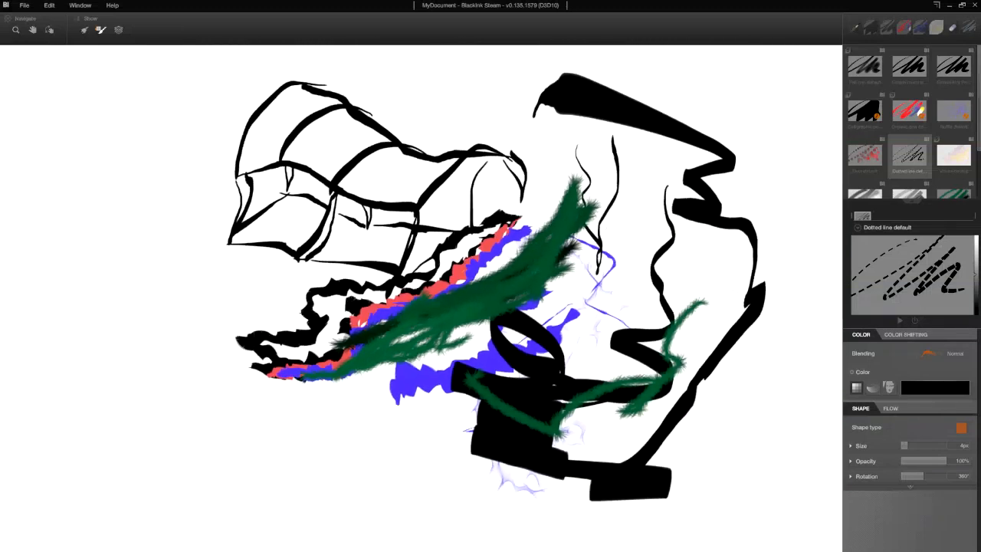
drag(587, 233, 568, 307)
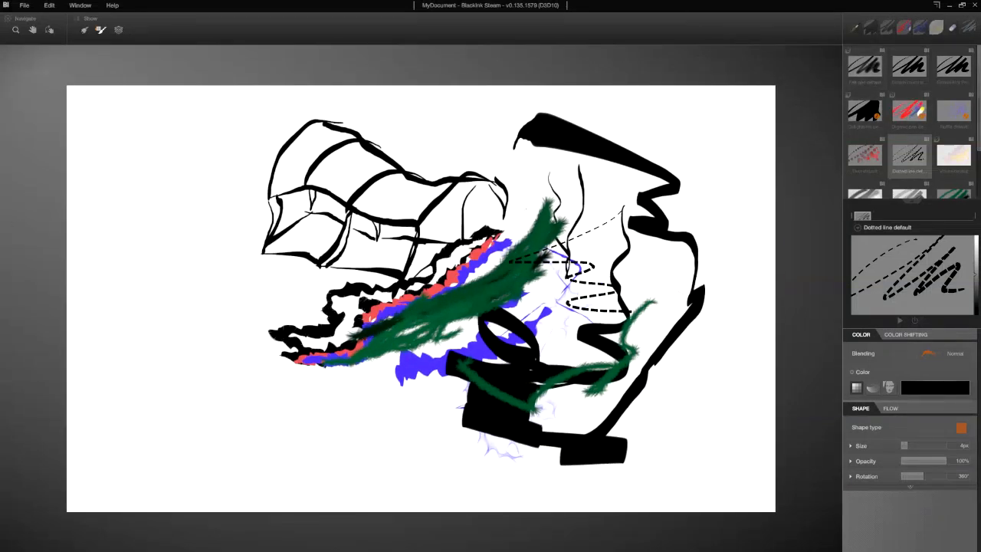
Show the layer manager and add a new layer above the existing painting
click(112, 6)
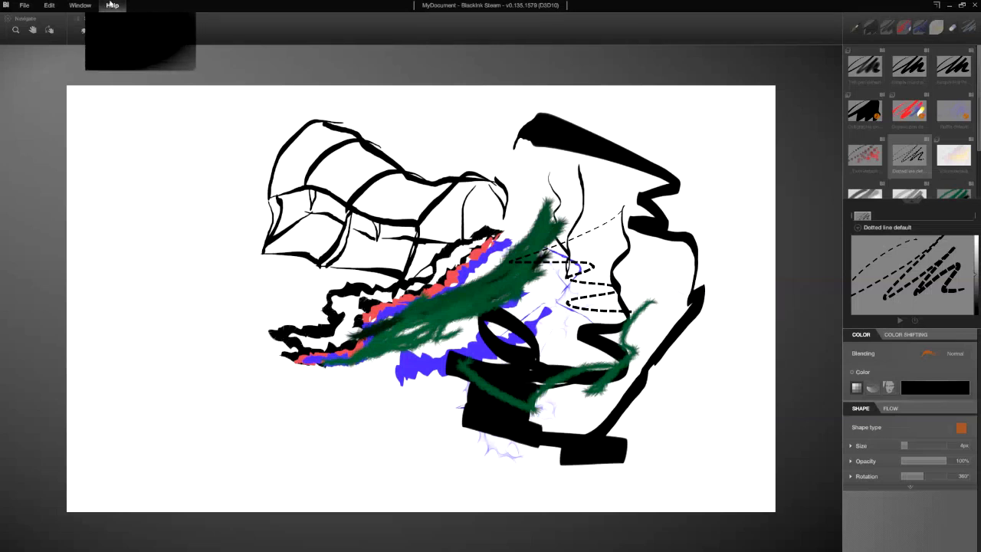
mouse_move(96, 4)
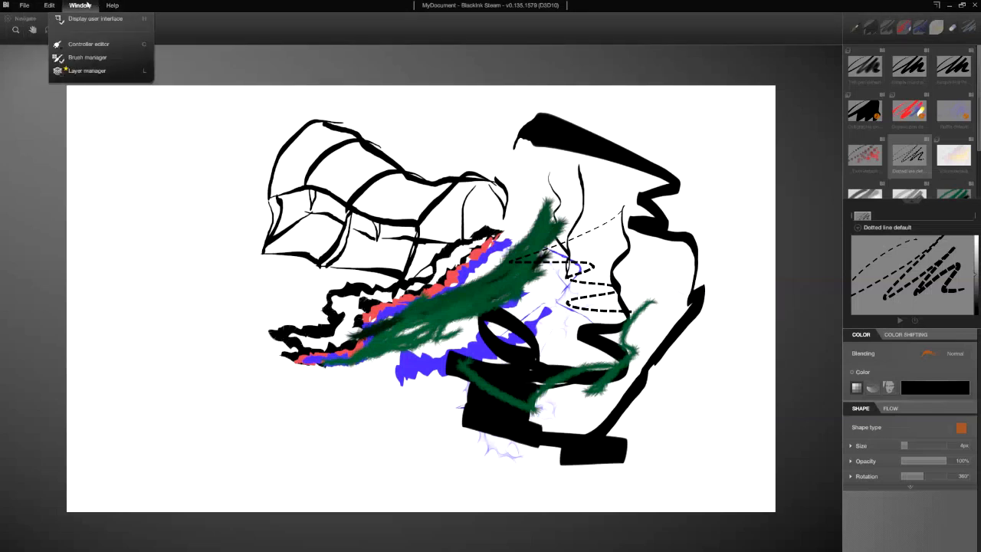
click(84, 70)
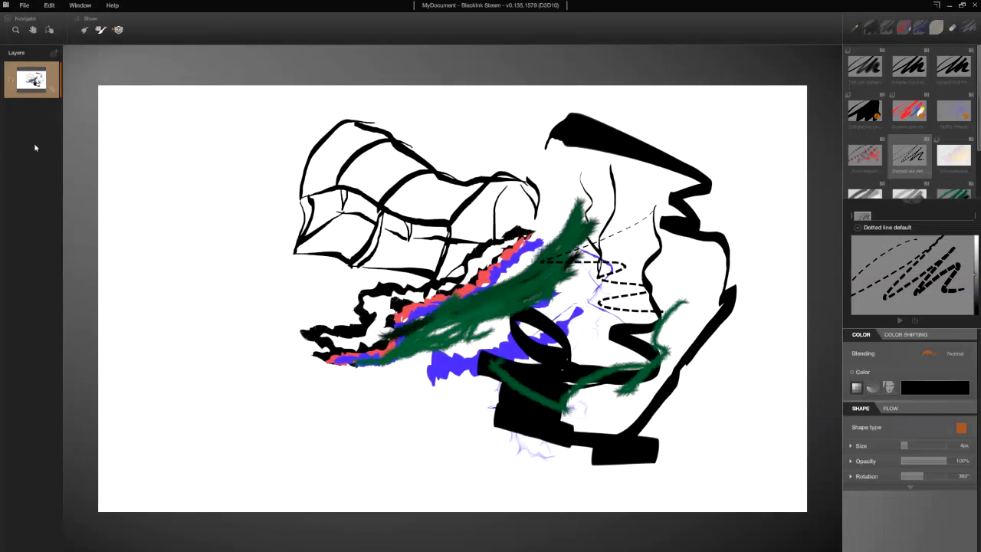
click(53, 52)
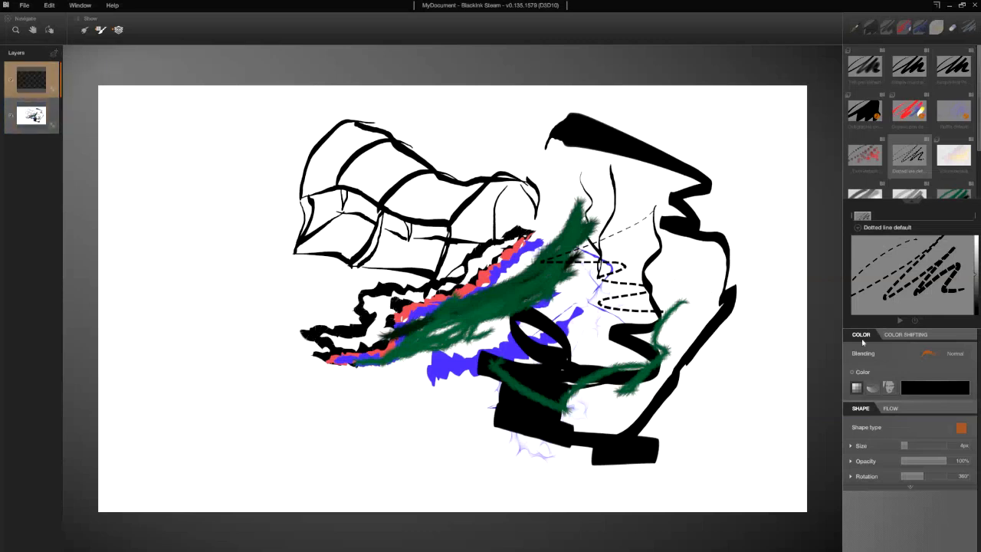
Draw a dashed curve on the new layer over the grid shape and green fur, and toggle the lower layer's visibility off and on
drag(420, 201, 465, 382)
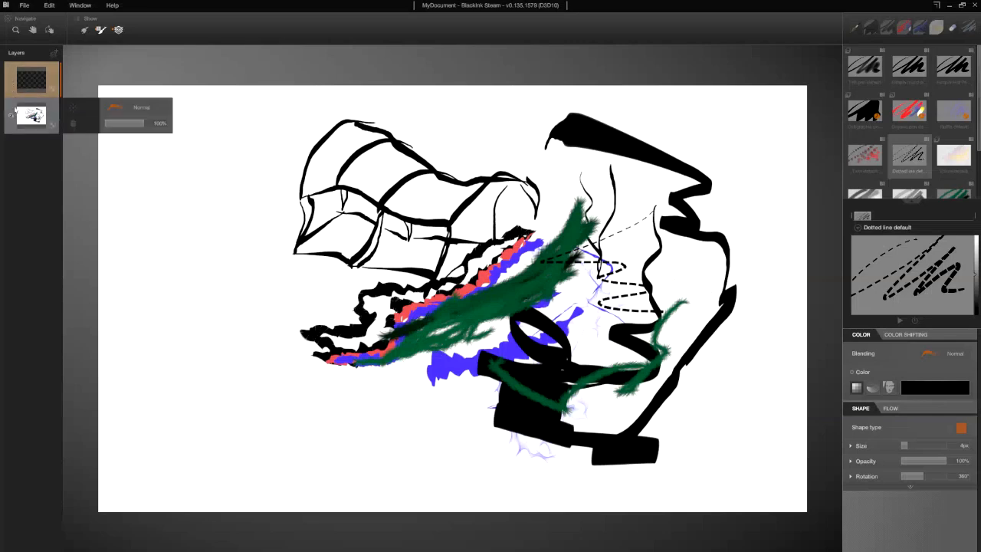
click(10, 117)
click(9, 117)
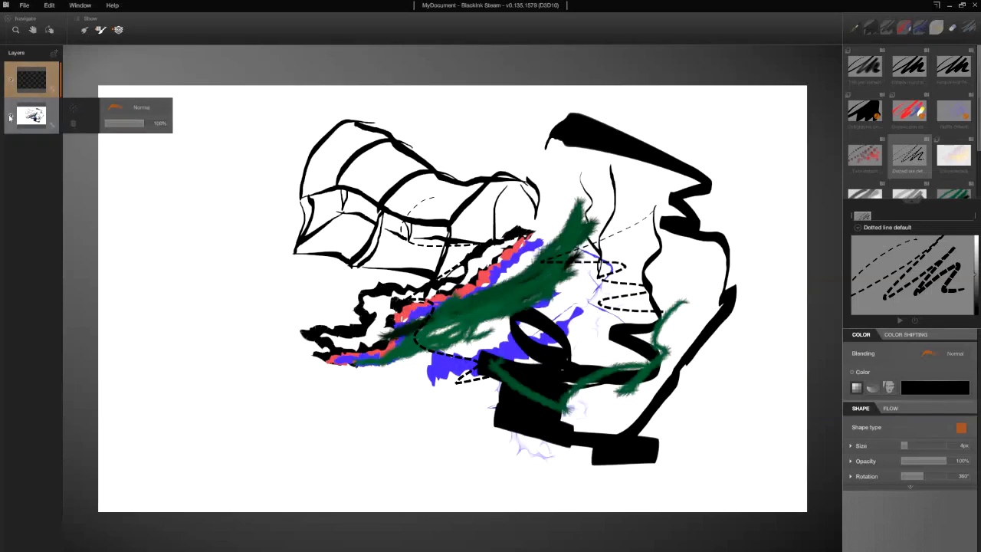
Toggle the brush manager's brush library off and back on
click(91, 6)
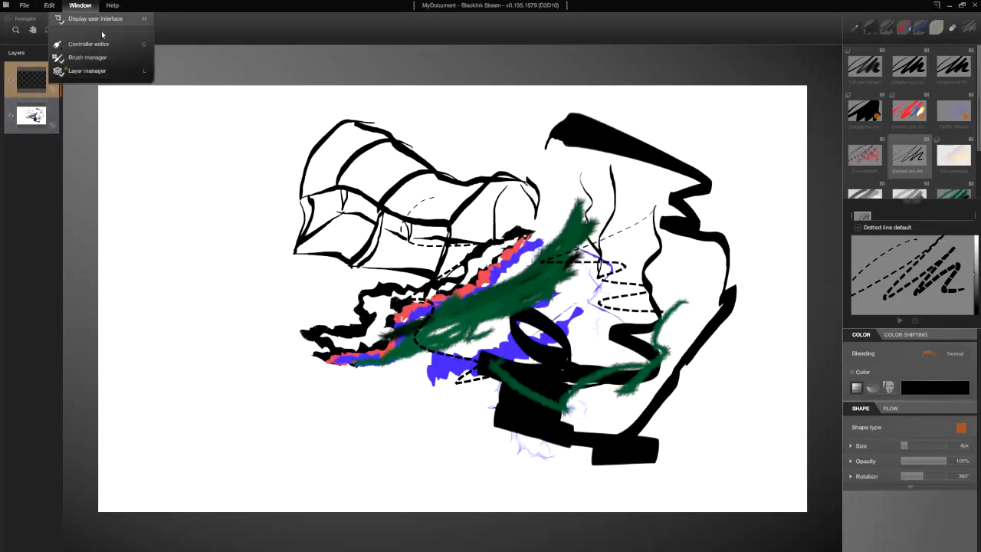
click(88, 57)
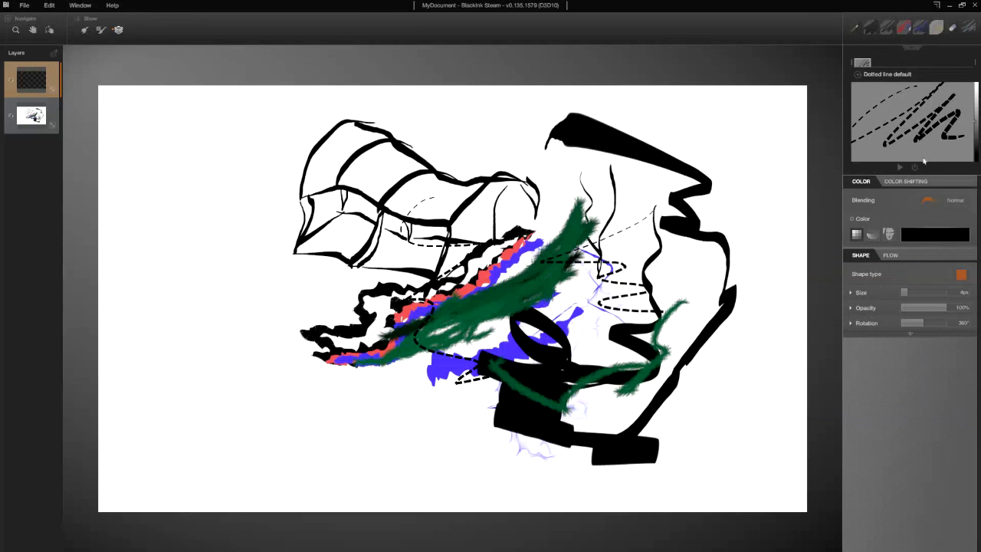
click(913, 46)
Select the Hay default brush and scatter yellow-green strokes over the black curves and the thick black shape at the canvas's upper right
scroll(977, 145, down, 1)
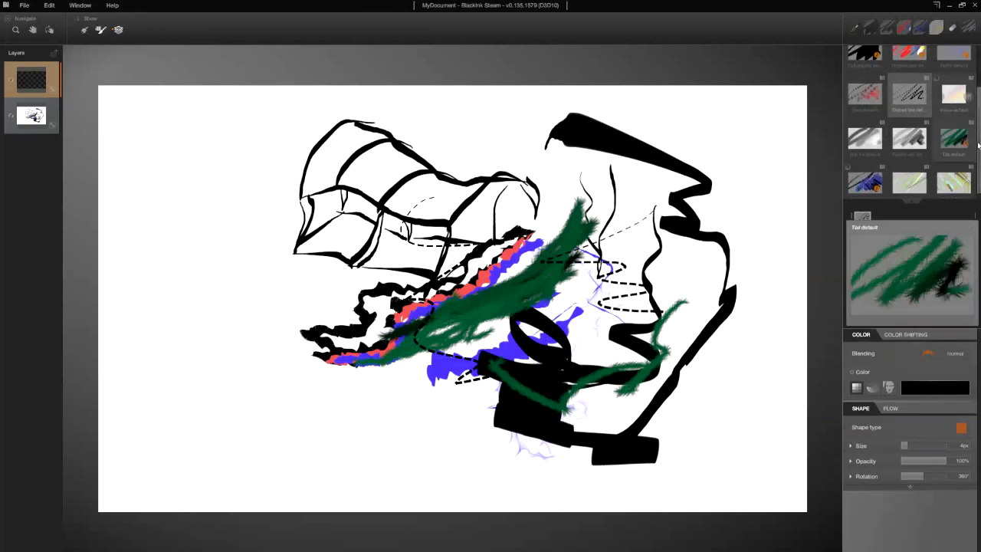
scroll(978, 146, down, 1)
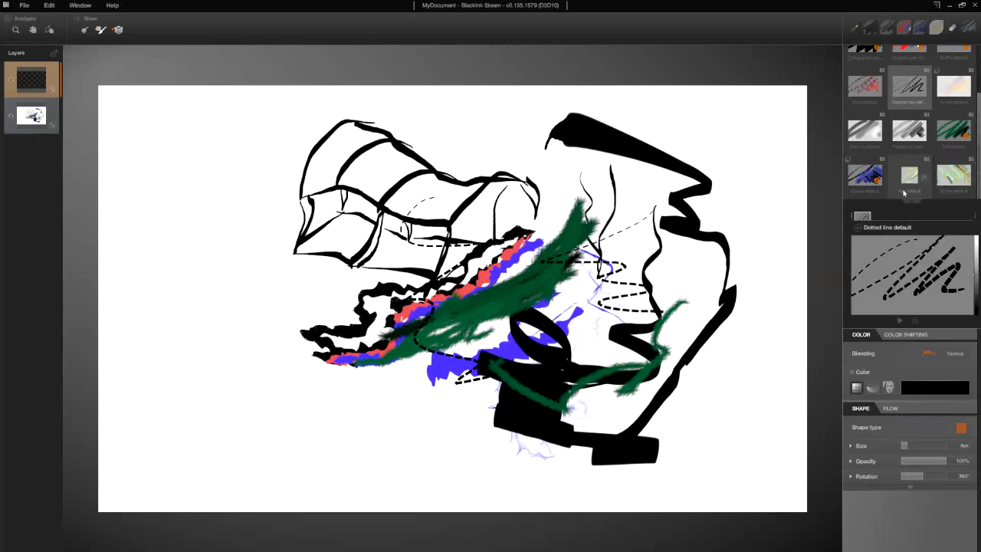
click(907, 177)
drag(567, 224, 613, 246)
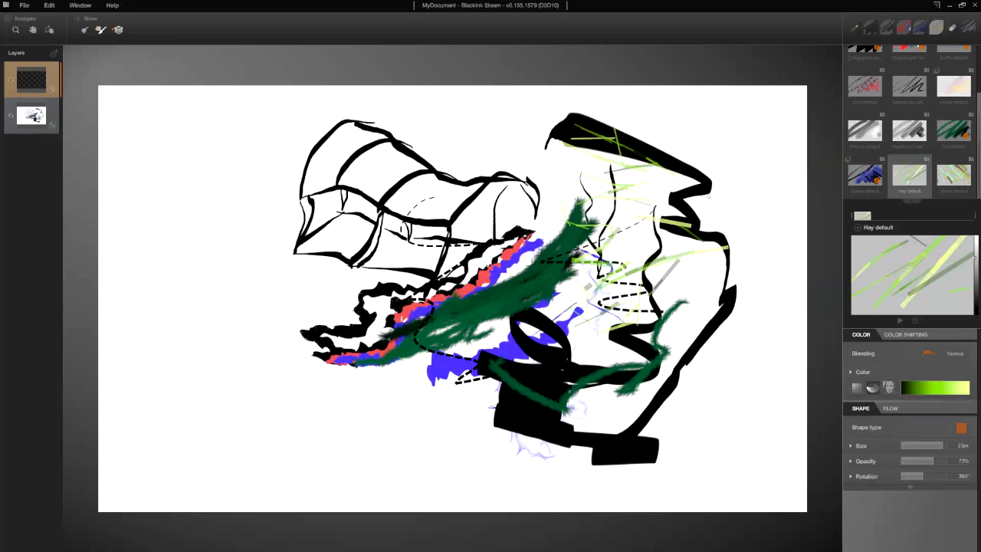
drag(708, 196, 617, 142)
Enable colour shifting with hue -75°, saturation 63% and value 36%, painting orange test strokes beside the thick black diagonal
click(918, 335)
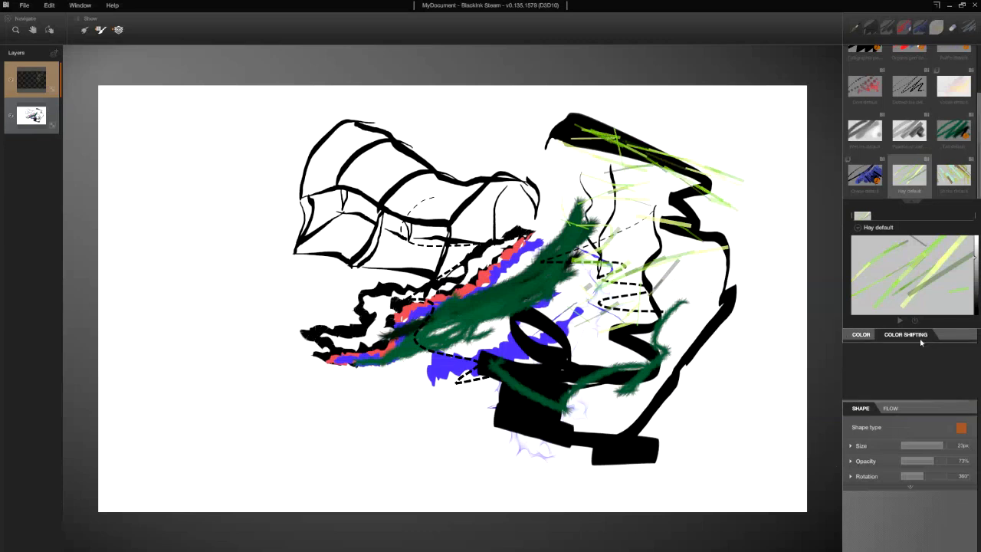
mouse_move(936, 372)
mouse_down()
mouse_move(904, 371)
mouse_move(934, 372)
mouse_up()
drag(671, 277, 701, 323)
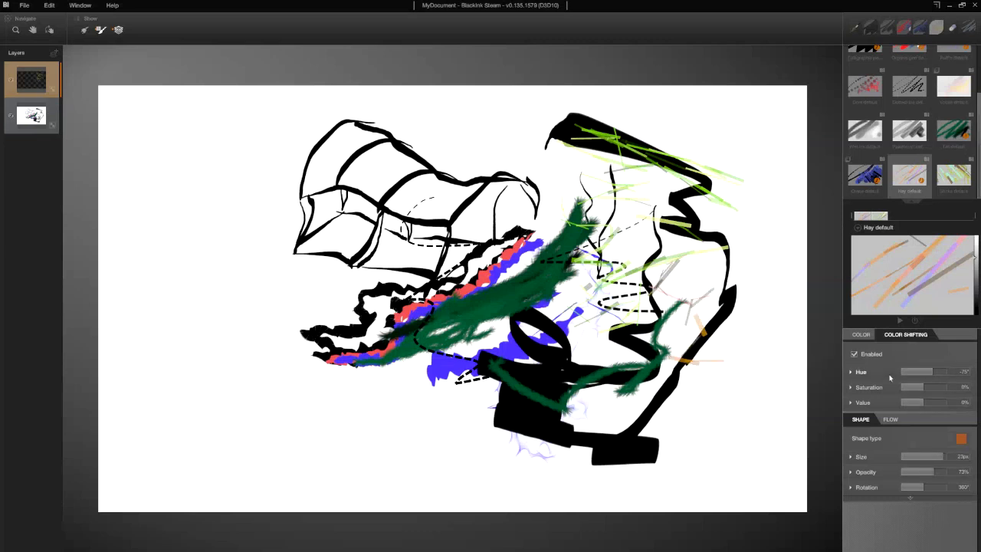
mouse_move(912, 388)
mouse_down()
mouse_move(947, 390)
mouse_move(937, 389)
mouse_move(947, 409)
mouse_move(902, 405)
mouse_move(942, 401)
mouse_move(931, 404)
mouse_up()
drag(734, 351, 701, 370)
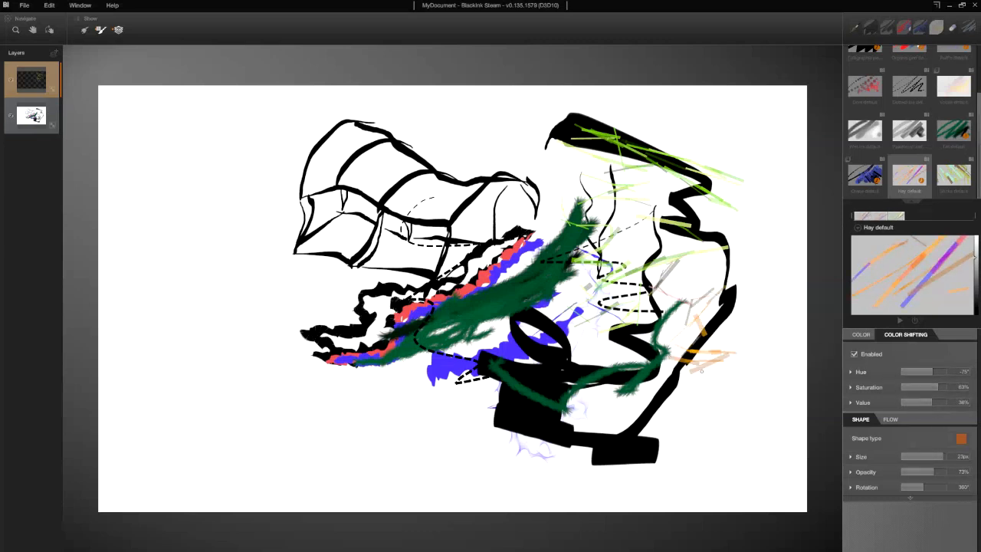
Set the Hay default brush's size to 17 px, switch its shape type to an outline and set the opacity to 100%
mouse_move(931, 460)
mouse_down()
mouse_move(922, 458)
mouse_move(927, 479)
mouse_up()
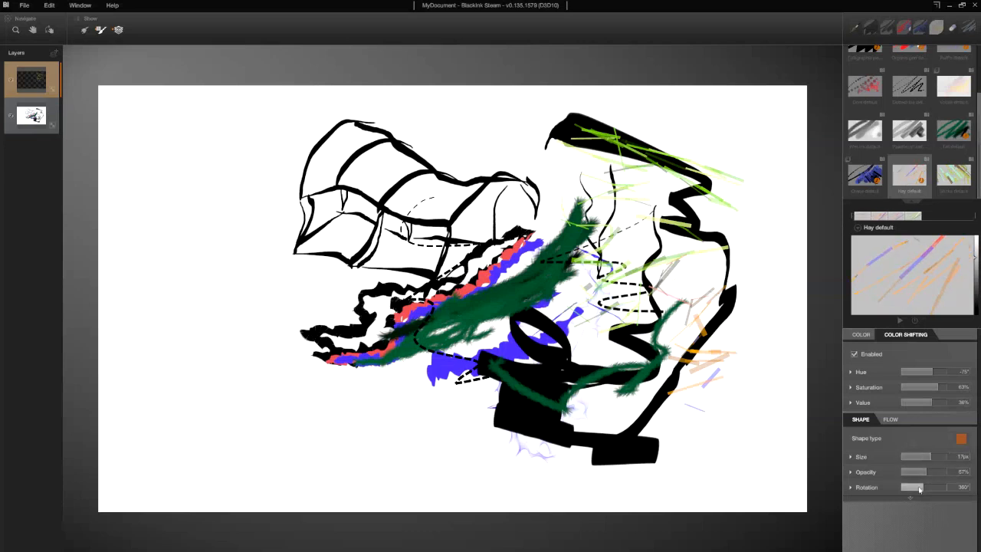
click(961, 438)
click(946, 454)
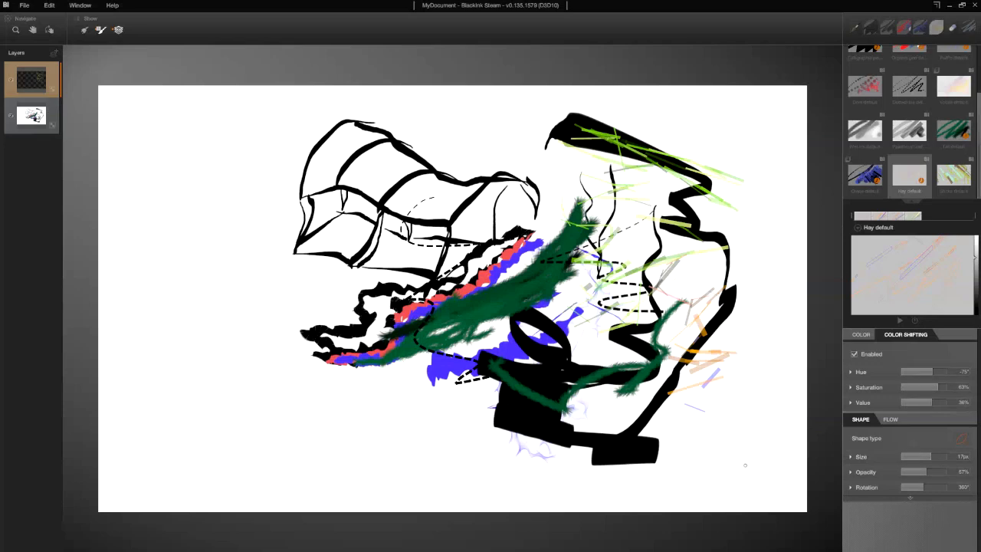
drag(929, 467, 931, 463)
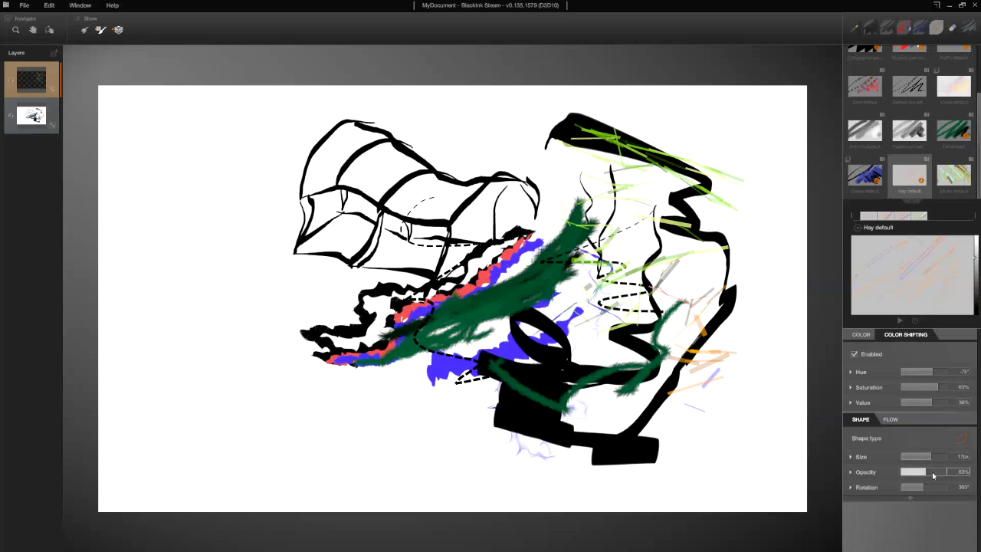
Draw thin outlined orange strokes diagonally across the green fur and over the jagged black lines
scroll(712, 433, up, 3)
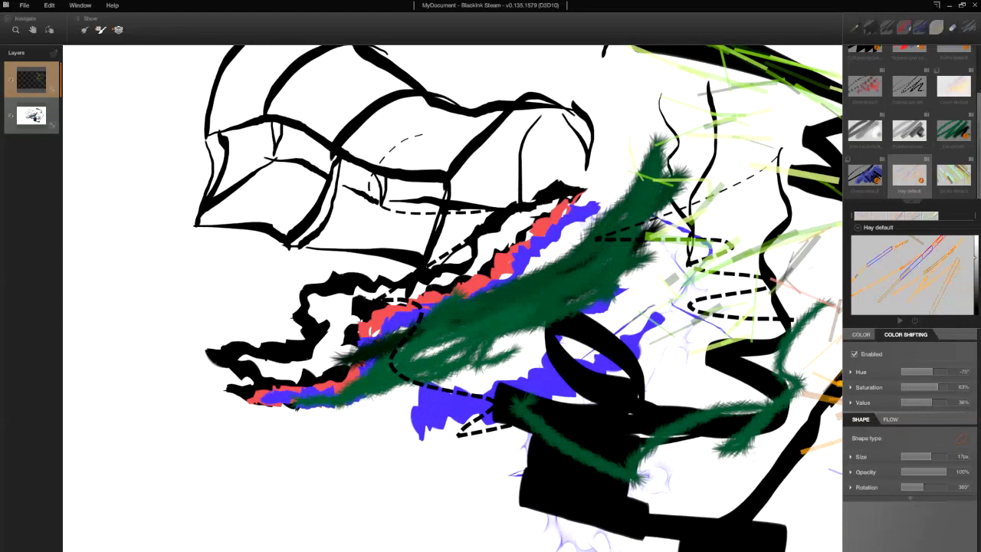
drag(700, 438, 421, 235)
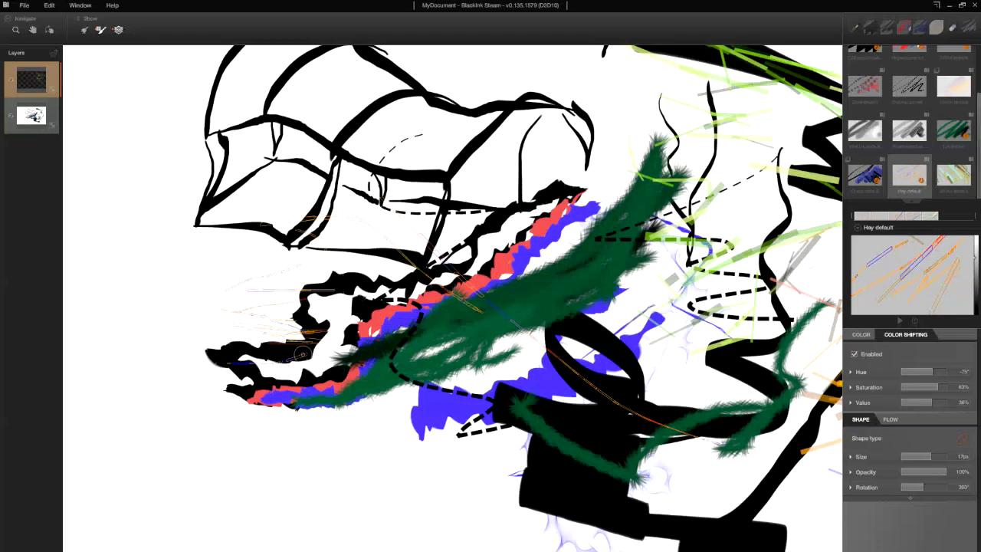
scroll(397, 342, up, 2)
scroll(403, 345, down, 4)
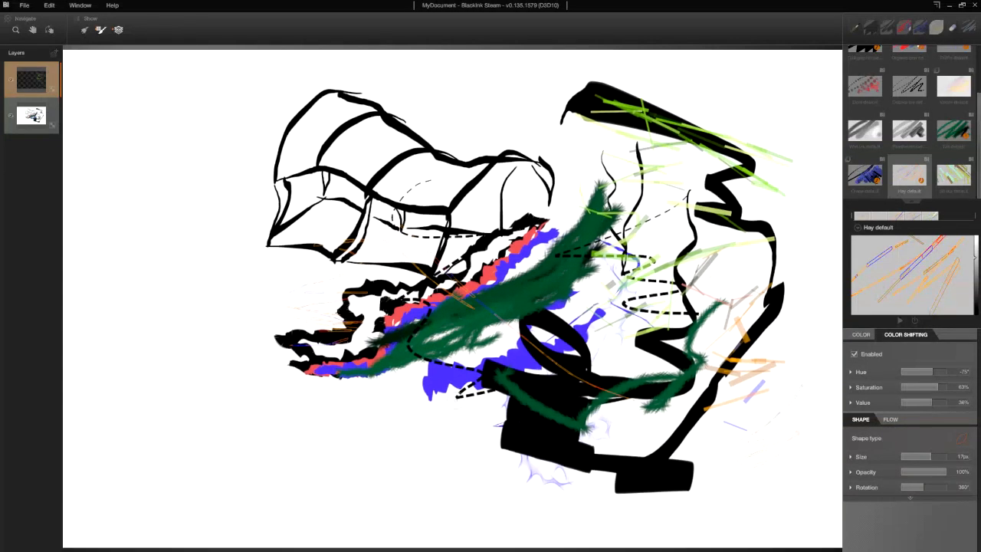
scroll(457, 400, down, 2)
scroll(456, 299, up, 1)
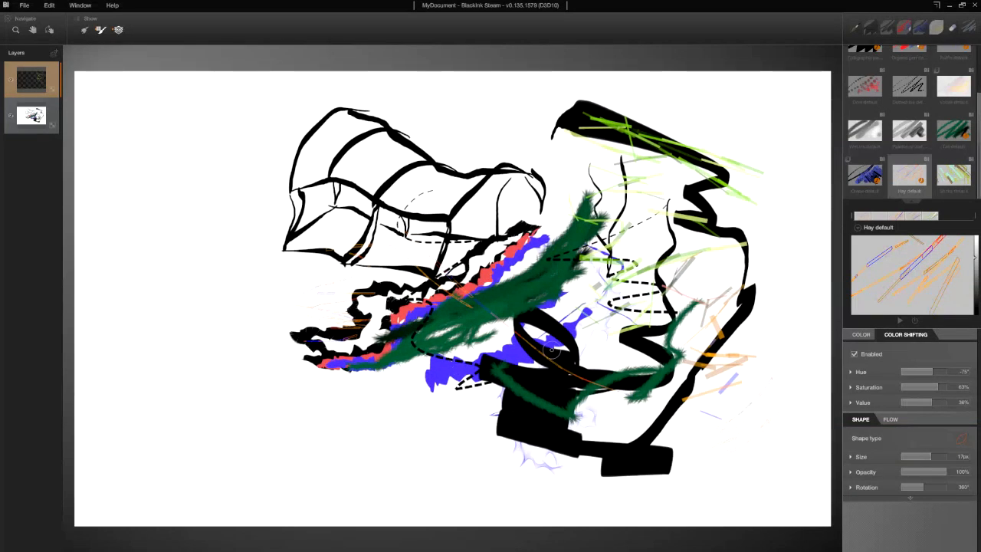
Select the Volute default brush and review its flow and colour shifting settings
scroll(908, 90, up, 3)
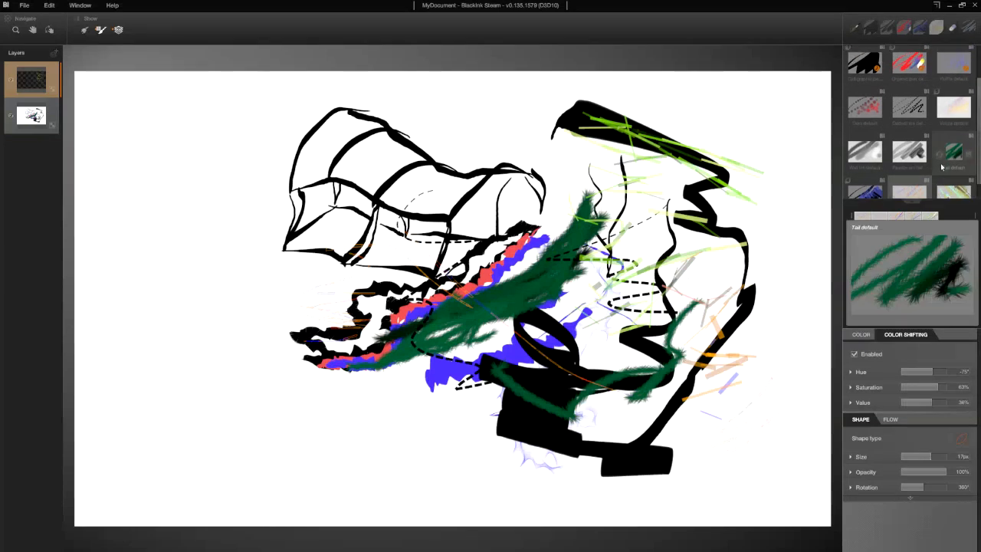
click(879, 85)
click(958, 124)
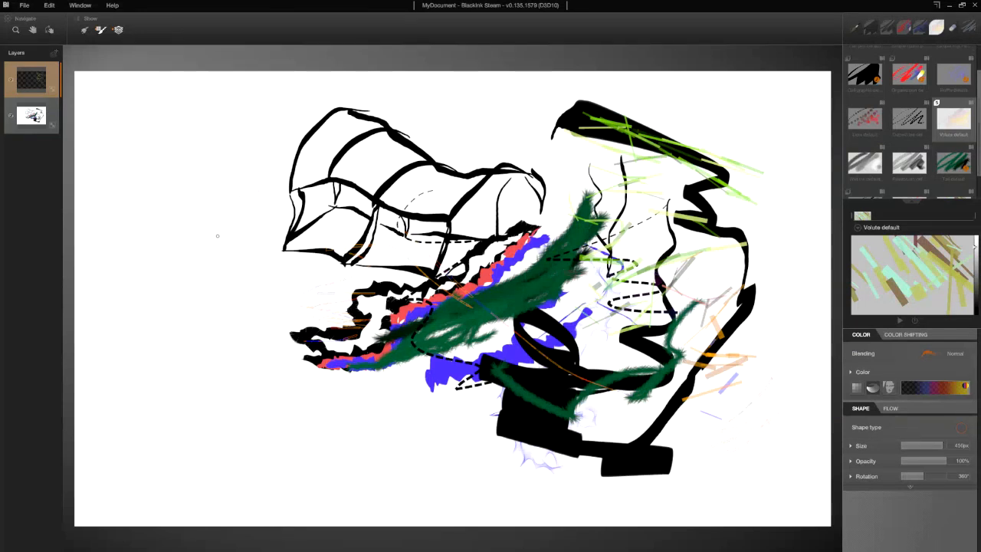
click(900, 412)
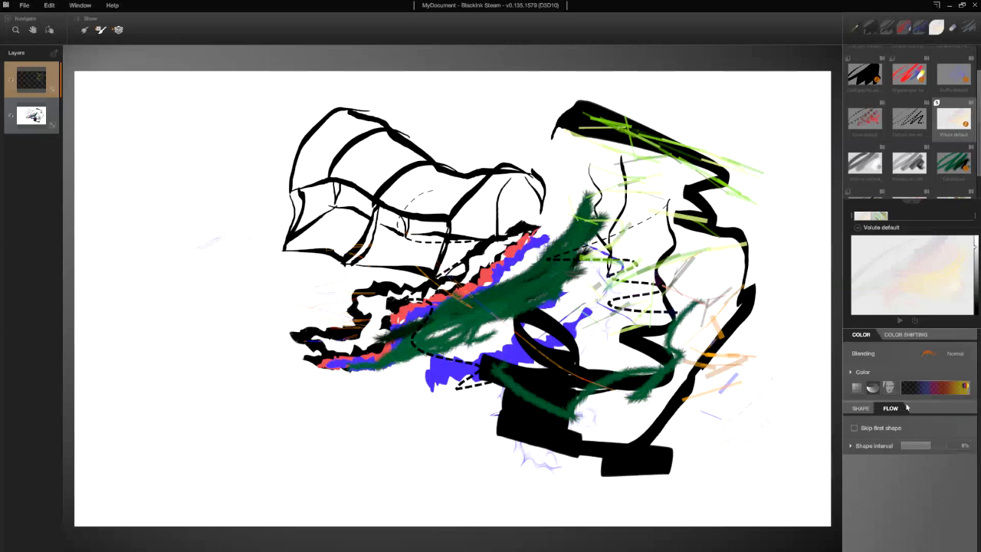
click(860, 407)
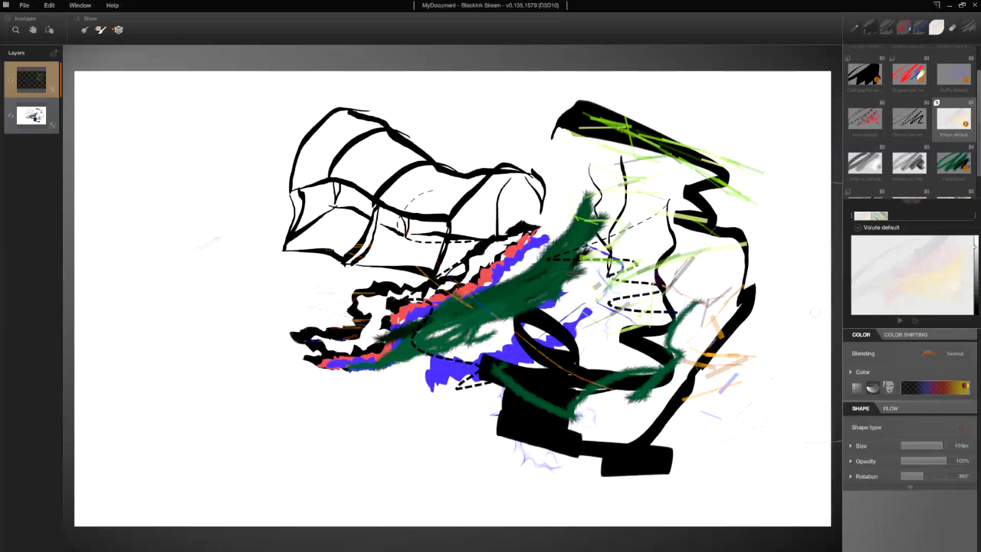
click(886, 335)
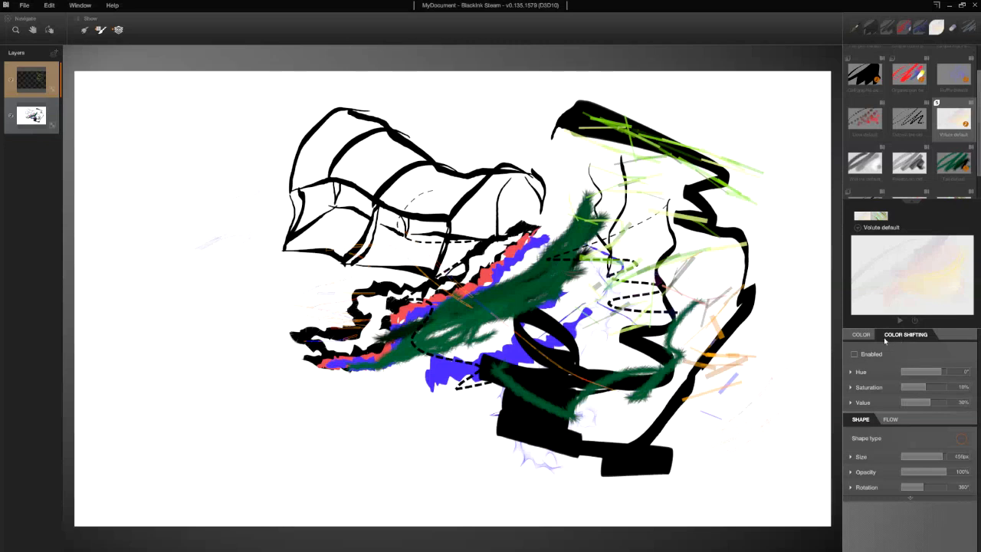
click(861, 334)
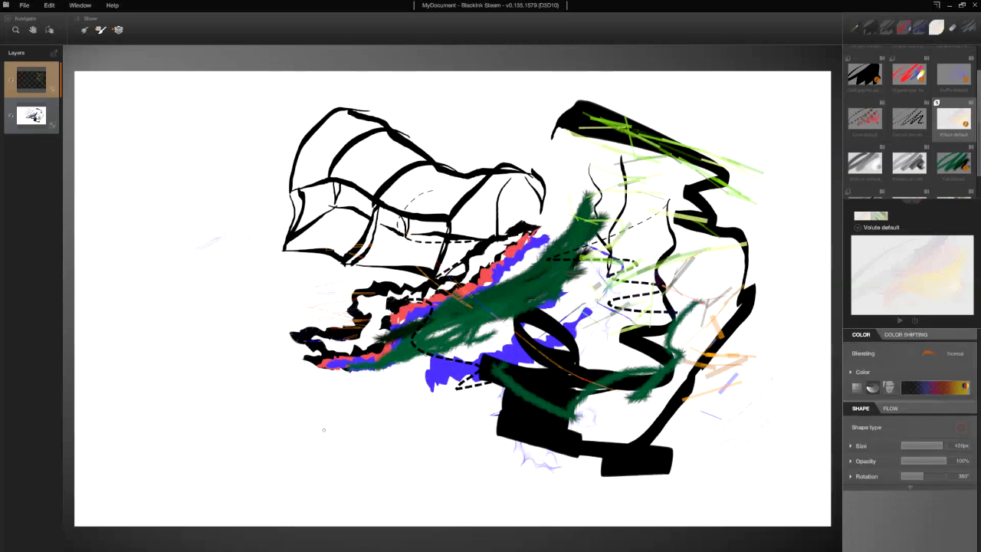
Open the Volute default brush's colour gradient and raise its overall opacity to 100%
click(905, 390)
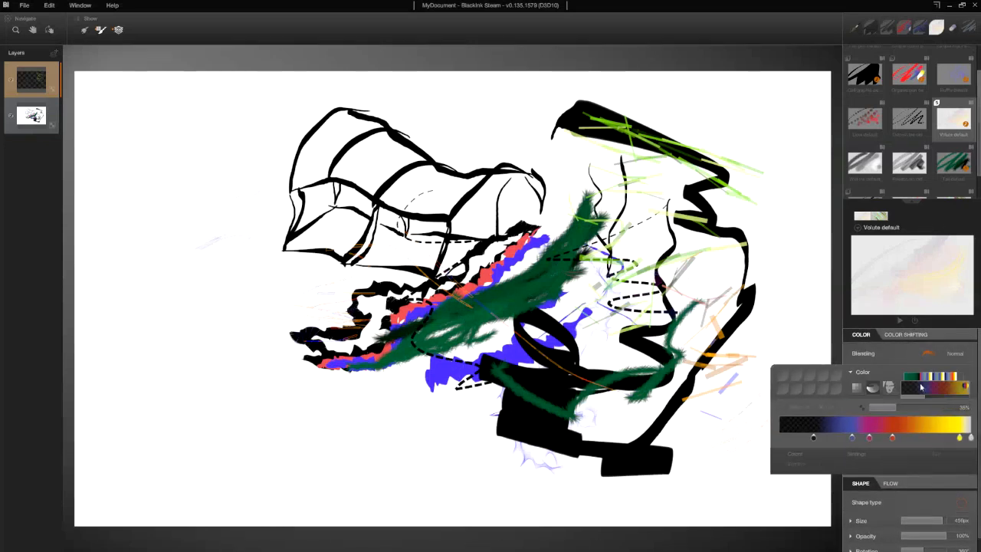
click(813, 438)
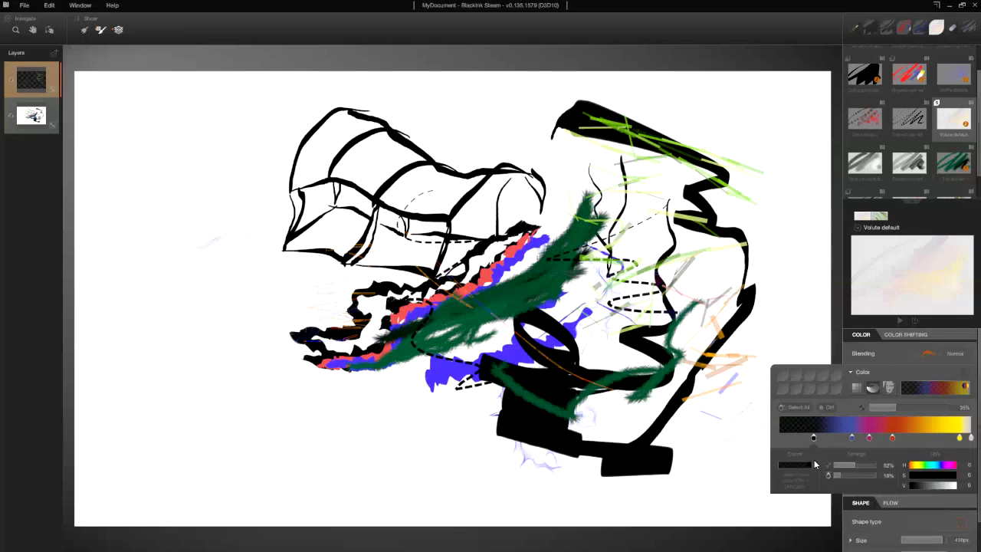
drag(924, 407, 969, 407)
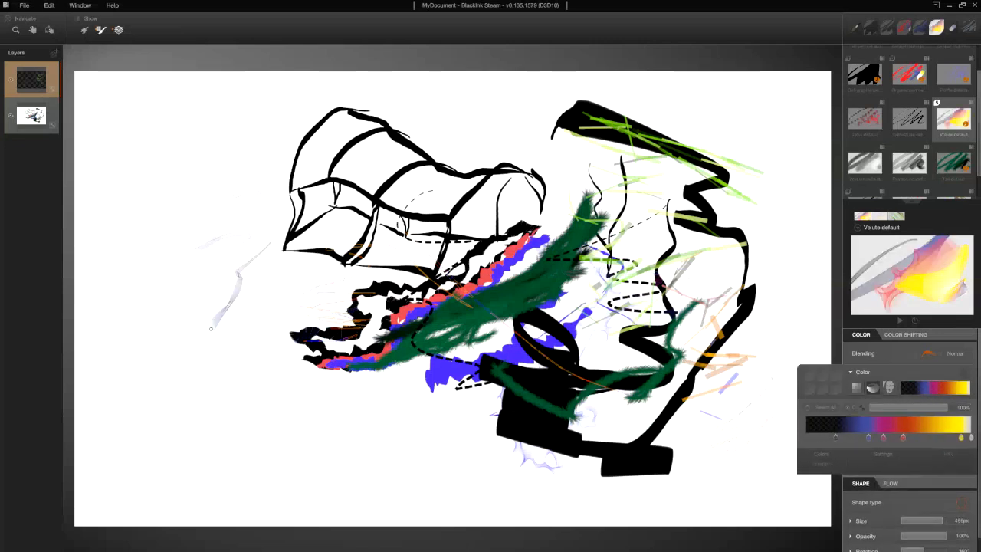
Paint violet and pink curved strokes on the canvas's blank left side and a yellow-orange patch below the jagged lines
mouse_move(268, 245)
mouse_down()
mouse_move(221, 380)
mouse_move(331, 450)
mouse_move(166, 429)
mouse_up()
drag(151, 328, 125, 212)
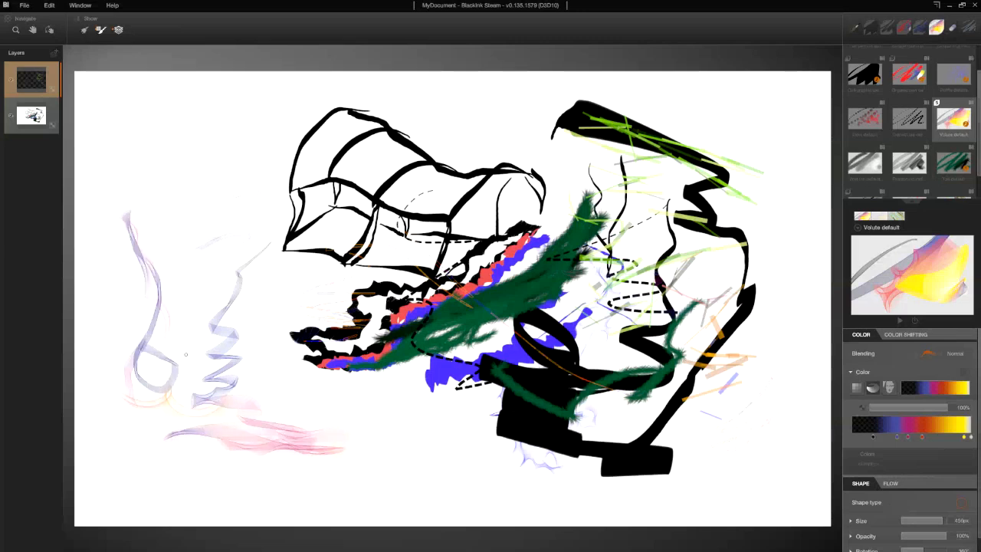
drag(152, 244, 207, 349)
drag(153, 214, 218, 348)
drag(176, 230, 219, 410)
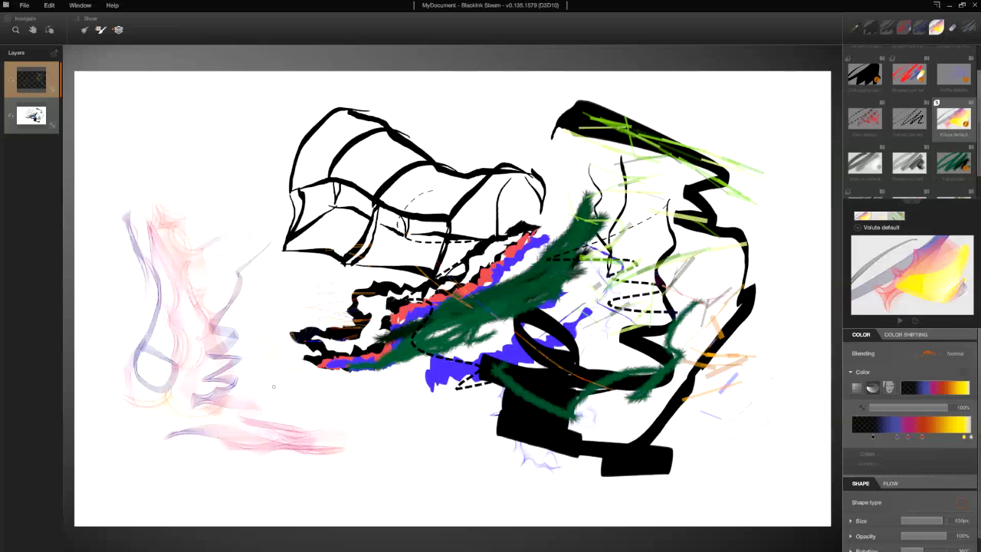
key(ctrl+plus)
mouse_move(146, 433)
mouse_down()
mouse_move(307, 463)
mouse_move(421, 450)
mouse_move(169, 513)
mouse_move(441, 458)
mouse_move(230, 494)
mouse_move(296, 494)
mouse_move(153, 491)
mouse_move(460, 483)
mouse_move(349, 487)
mouse_move(204, 356)
mouse_move(436, 490)
mouse_move(203, 406)
mouse_move(175, 338)
mouse_move(230, 429)
mouse_move(368, 460)
mouse_up()
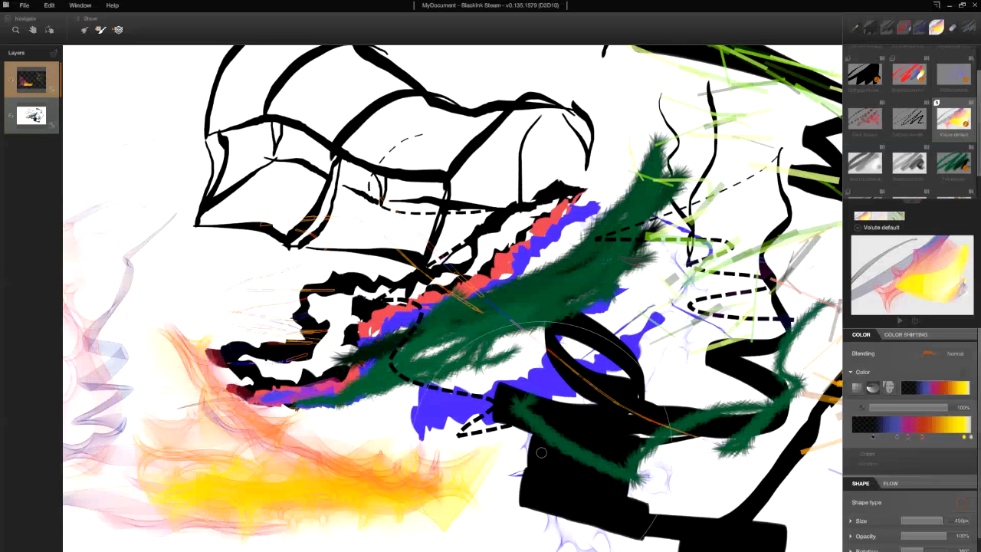
Open the controller editor for the Volute default brush
click(80, 6)
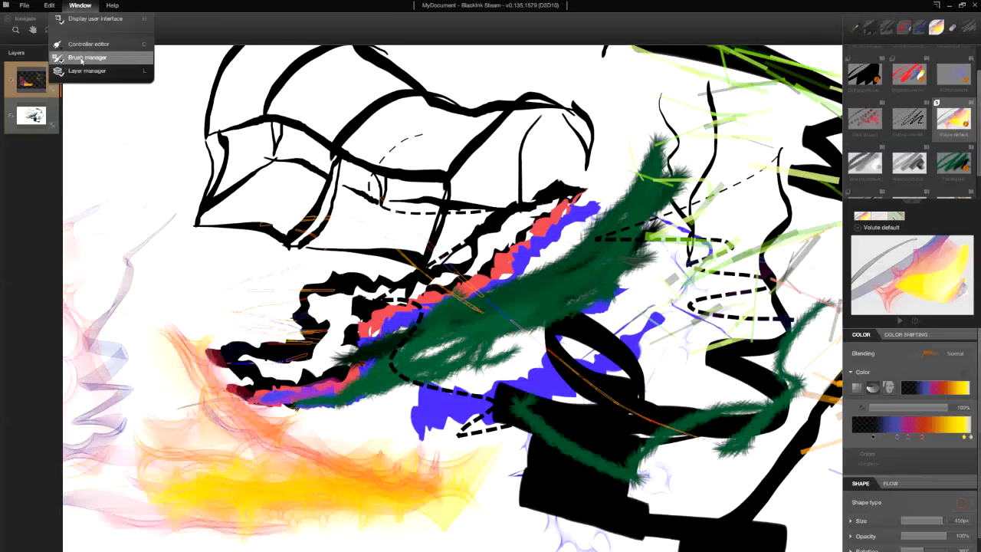
click(89, 44)
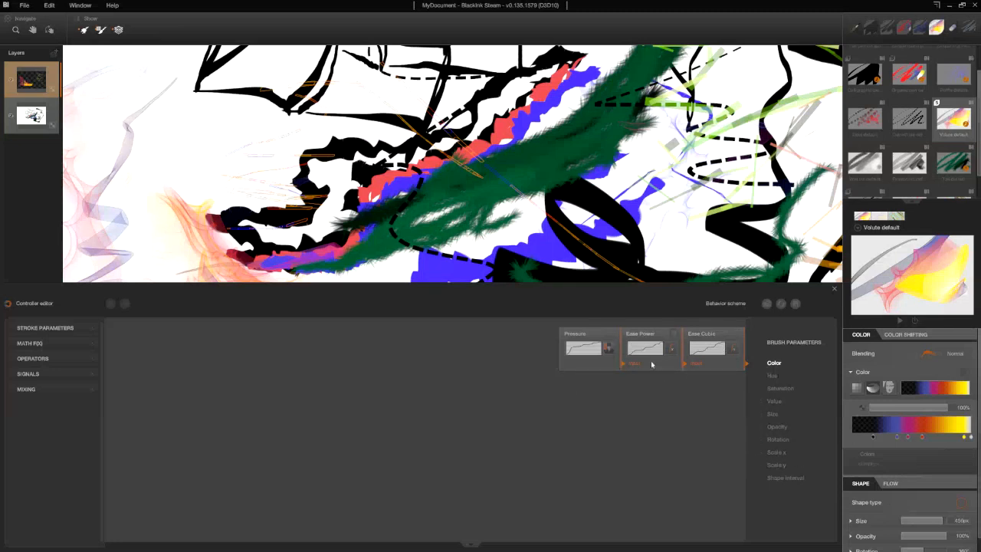
Add an Ease Power math function to the Color behavior scheme, docked after the Ease Cubic node
click(52, 346)
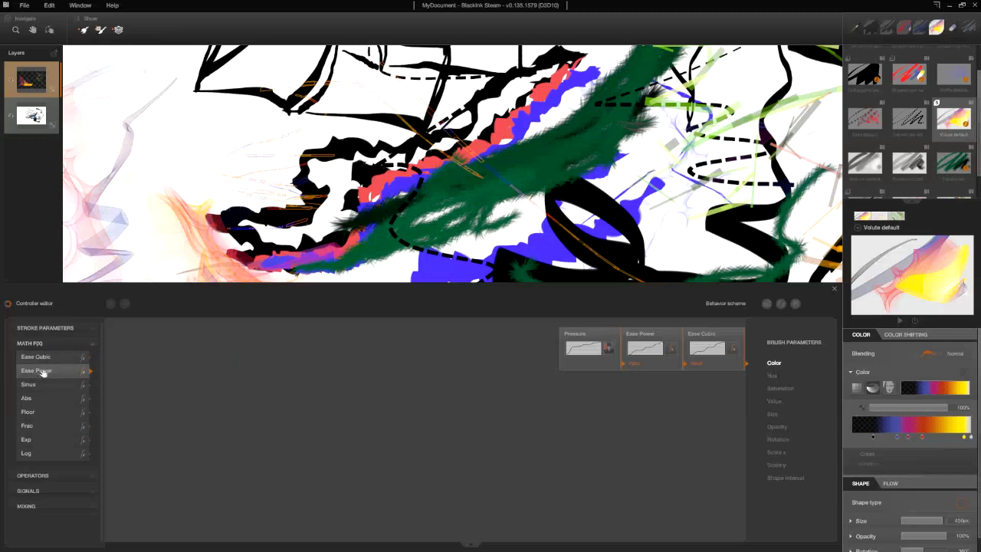
mouse_move(44, 371)
mouse_down()
mouse_move(645, 397)
mouse_move(762, 335)
mouse_move(521, 341)
mouse_move(621, 412)
mouse_move(631, 383)
mouse_move(805, 361)
mouse_move(664, 422)
mouse_move(649, 412)
mouse_move(637, 359)
mouse_up()
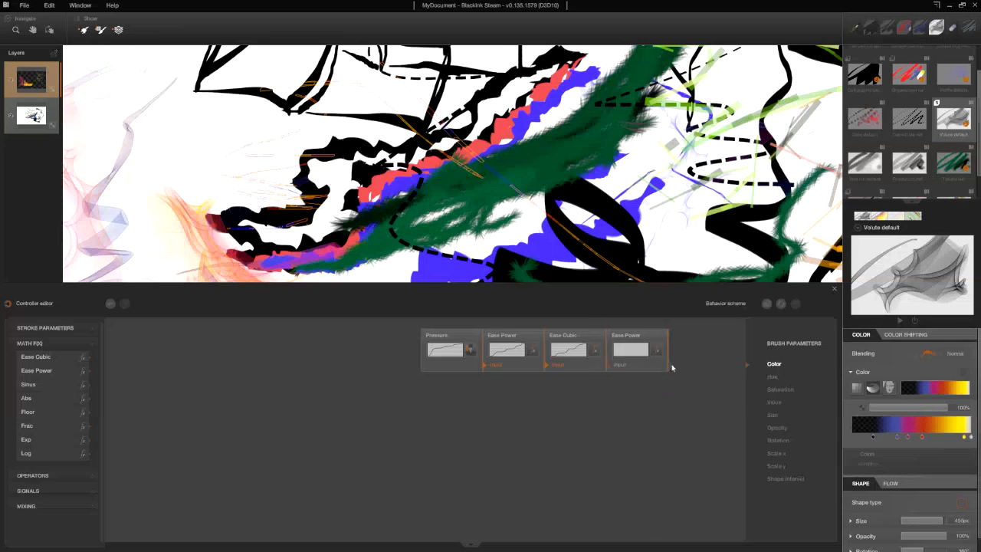
mouse_move(630, 335)
mouse_down()
mouse_move(640, 338)
mouse_move(628, 335)
mouse_up()
Examine the added Ease Power node's function, ease and power options in the function editor, then close it
click(655, 352)
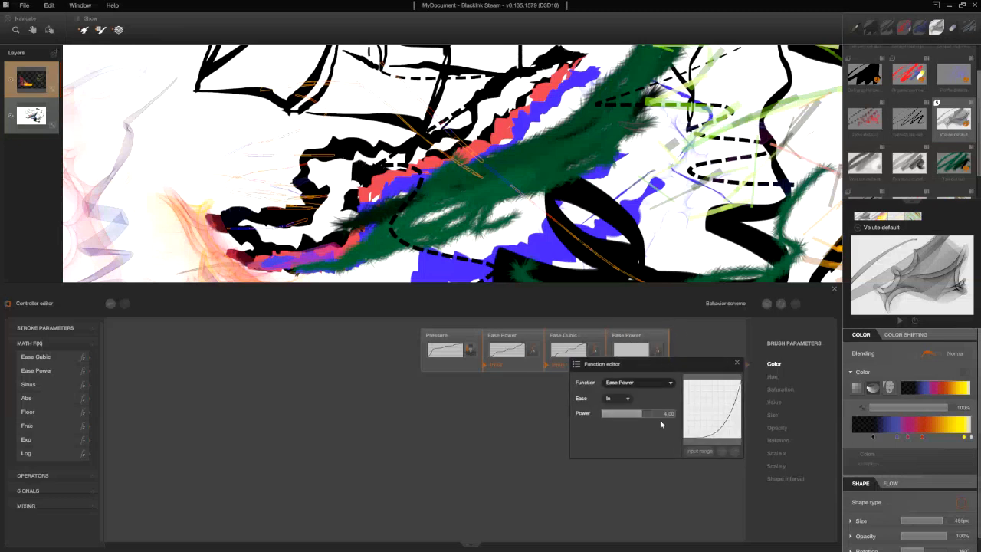
click(644, 383)
click(628, 406)
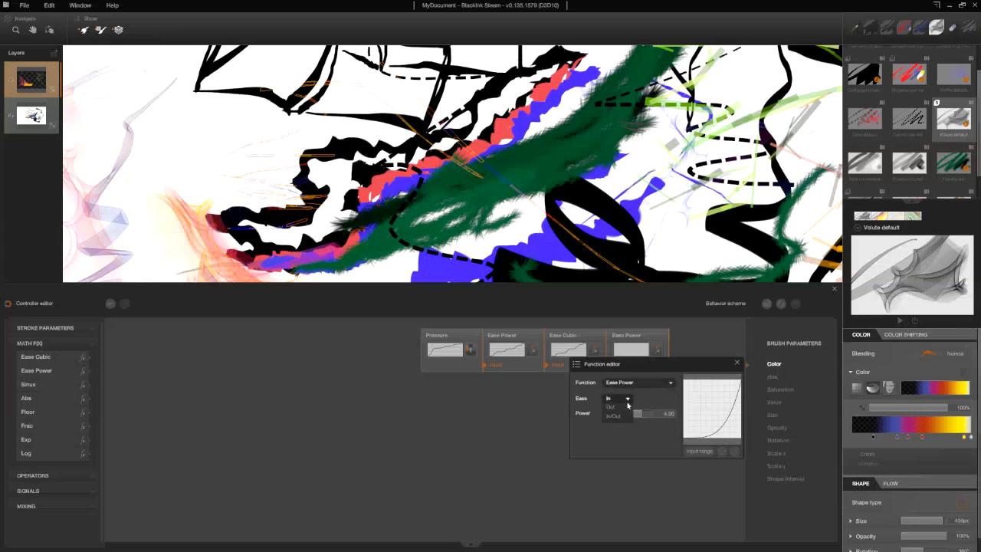
click(633, 415)
click(736, 363)
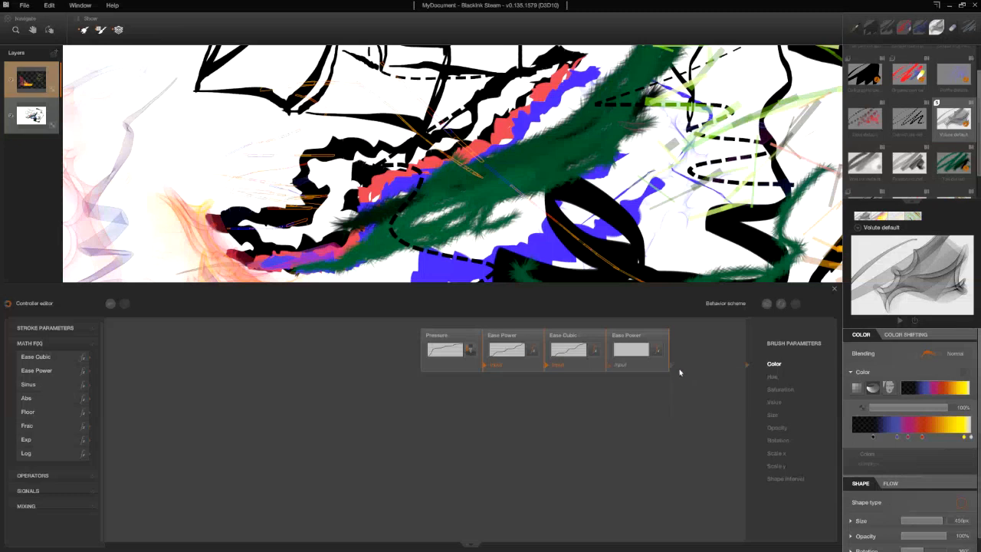
Separate the last Ease Power node, shift the Pressure chain away from the brush parameters, and dock the node back after Ease Cubic
drag(661, 364, 555, 413)
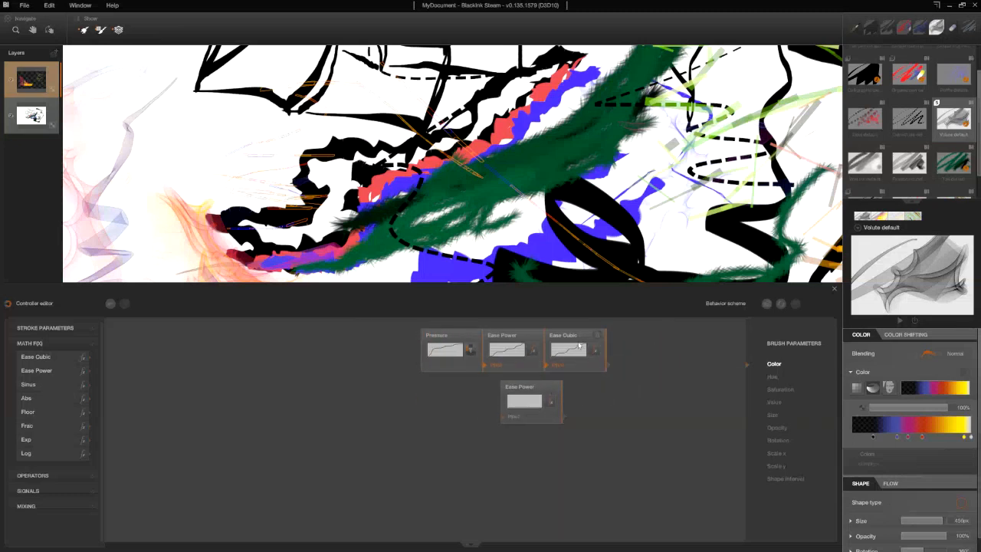
drag(578, 347, 478, 374)
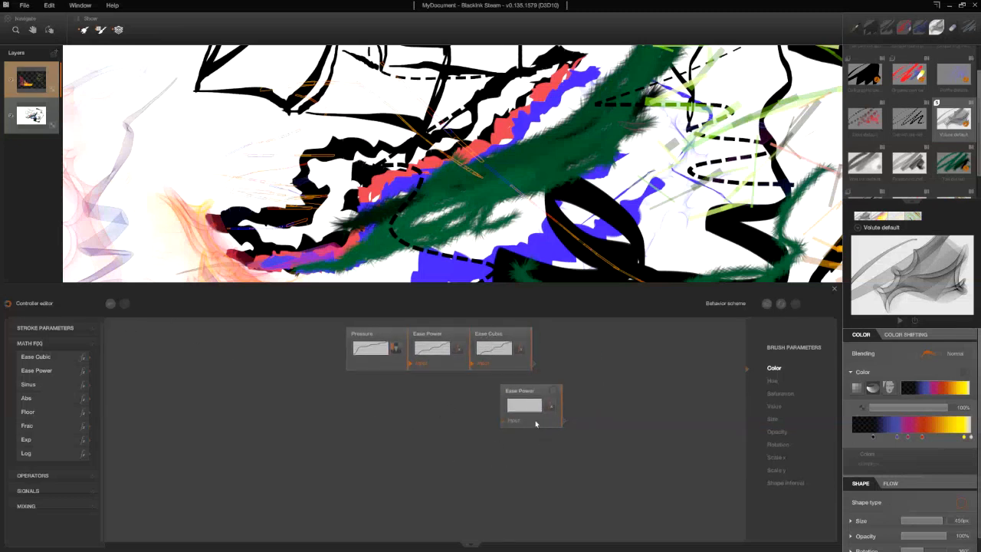
drag(535, 423, 566, 365)
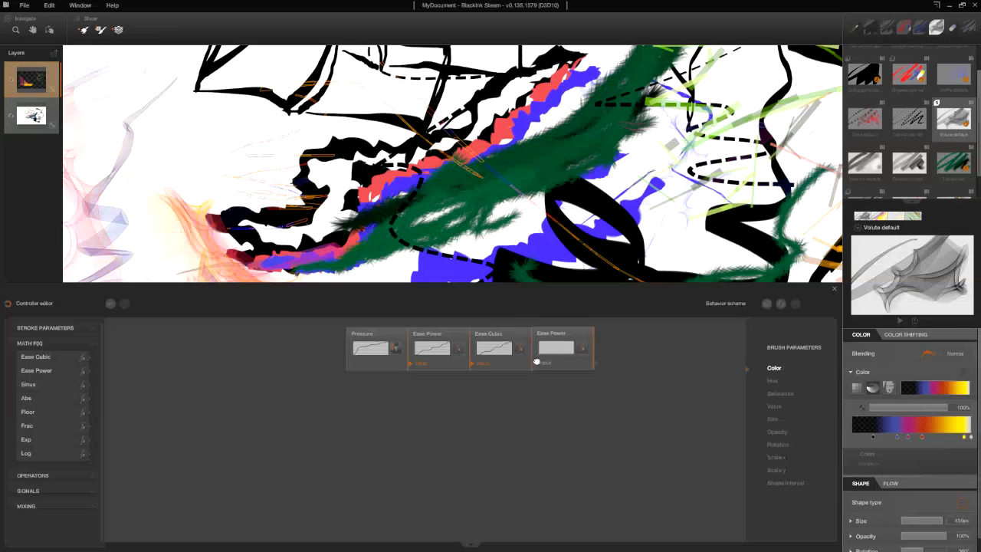
Check the Saturation and Hue schemes, and detach the last Ease Power node from the Color chain and remove it
click(787, 394)
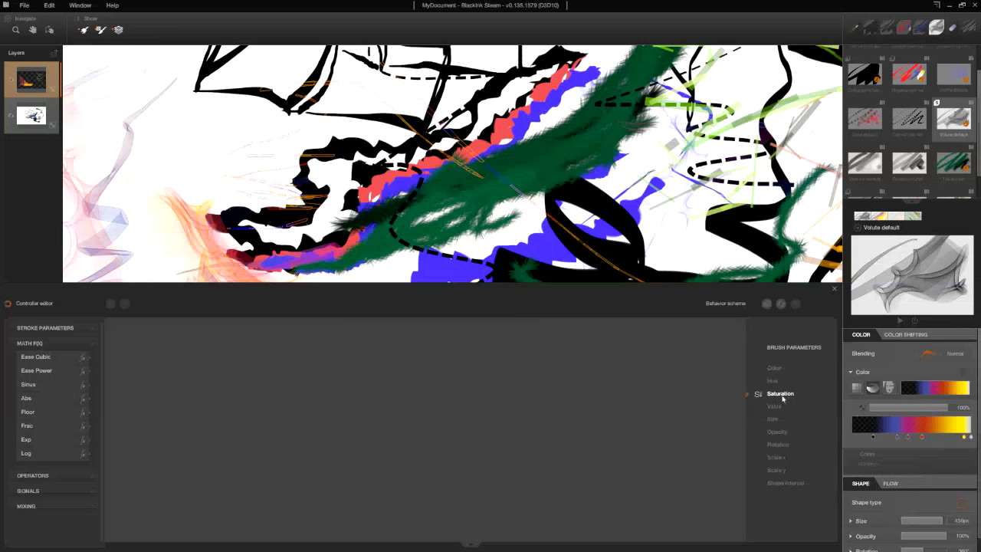
click(776, 368)
drag(590, 332, 537, 426)
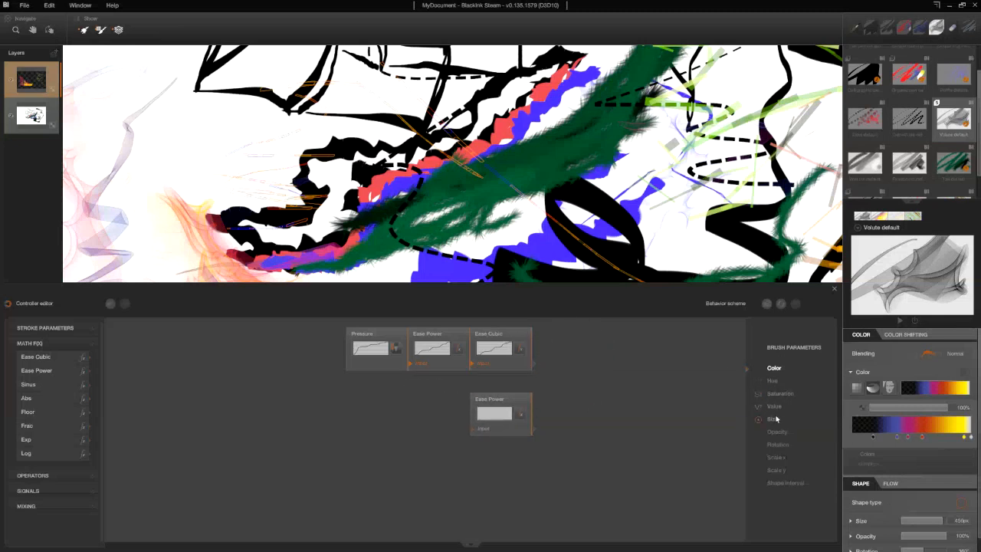
click(773, 381)
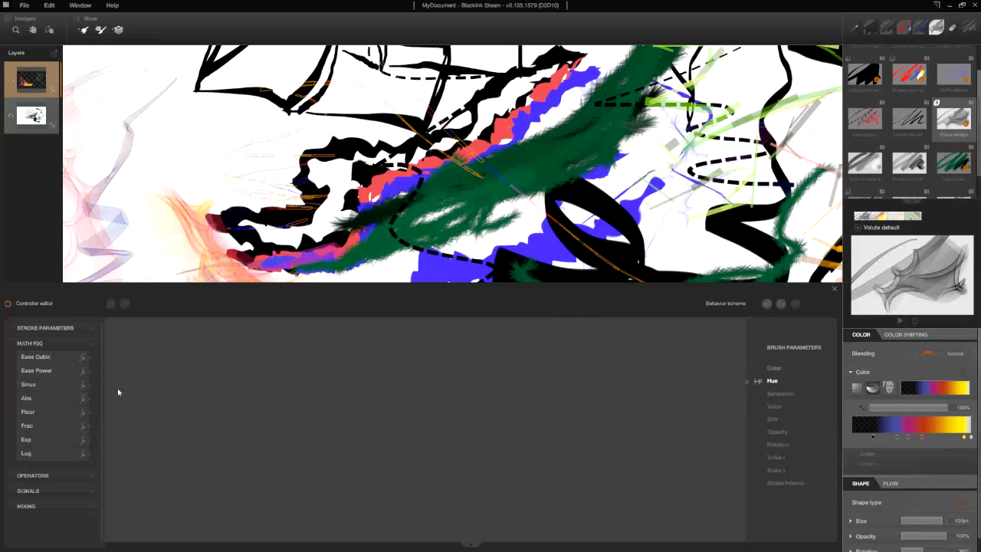
click(751, 371)
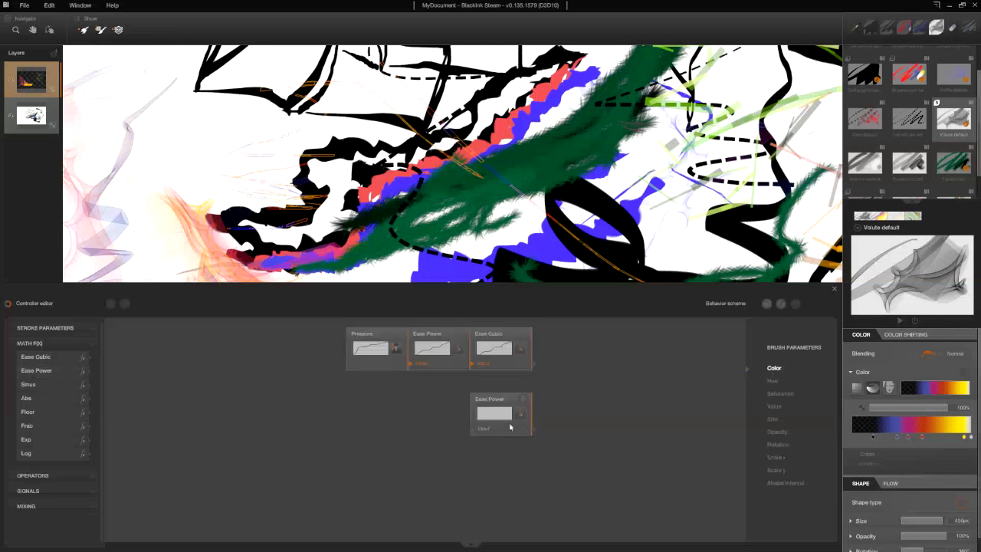
click(523, 398)
Build a Hue behavior scheme by adding a Pressure node and connecting it to the input of an Ease Power node
click(768, 382)
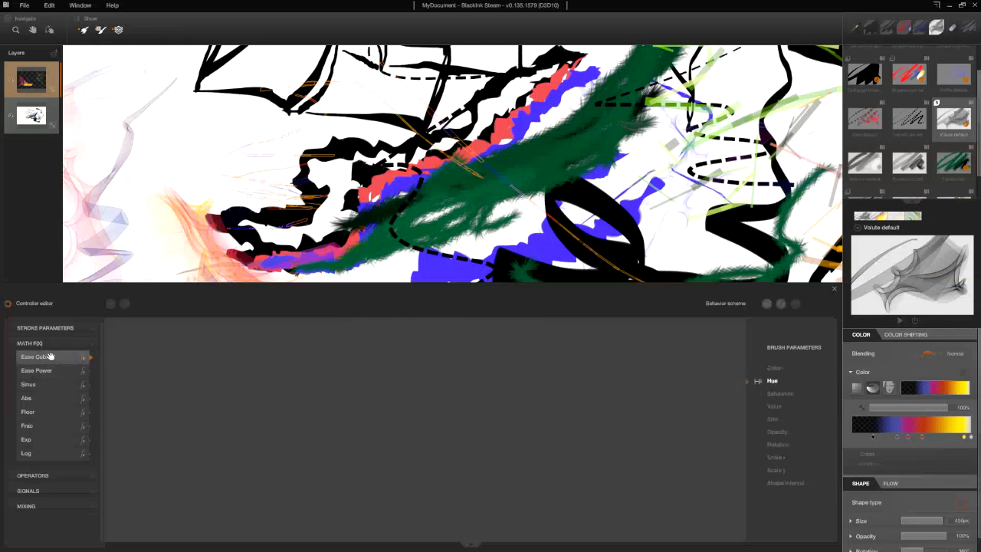
click(42, 328)
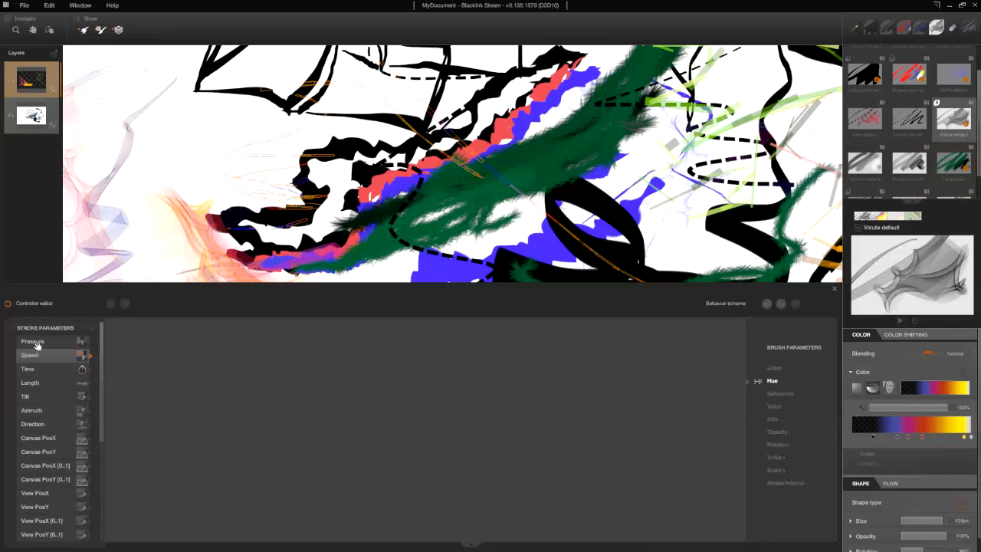
drag(34, 341, 303, 387)
click(45, 328)
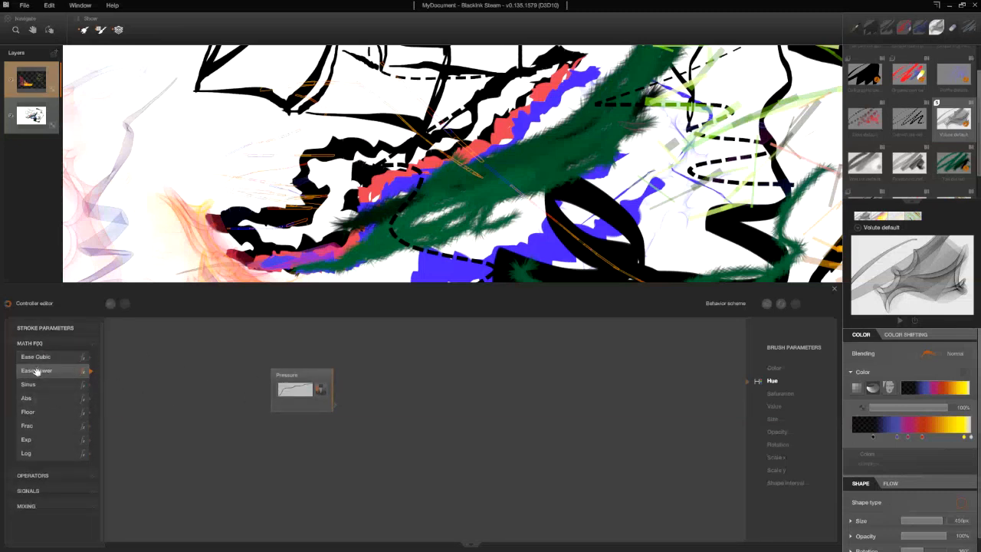
drag(38, 372, 362, 374)
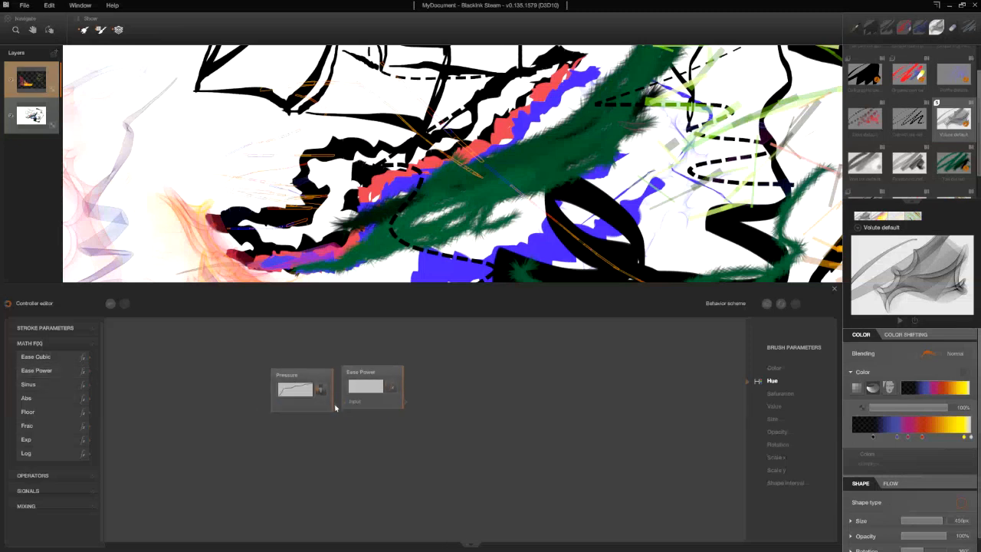
mouse_move(334, 405)
mouse_down()
mouse_move(347, 400)
mouse_move(366, 421)
mouse_move(343, 420)
mouse_up()
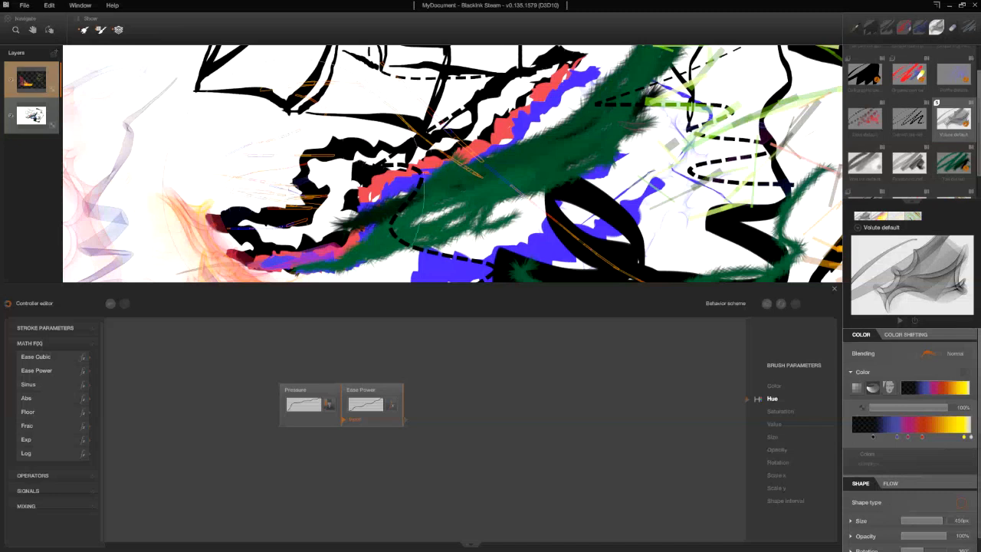
Paint smoky black test strokes across the canvas's left side, reaching the jagged black lines
mouse_move(294, 155)
mouse_down()
mouse_move(178, 138)
mouse_move(70, 165)
mouse_move(303, 181)
mouse_move(184, 183)
mouse_move(398, 189)
mouse_move(277, 196)
mouse_move(161, 184)
mouse_move(368, 184)
mouse_move(337, 205)
mouse_move(429, 204)
mouse_move(270, 192)
mouse_move(329, 176)
mouse_move(260, 180)
mouse_up()
mouse_move(199, 178)
mouse_down()
mouse_move(285, 182)
mouse_move(173, 178)
mouse_move(200, 192)
mouse_up()
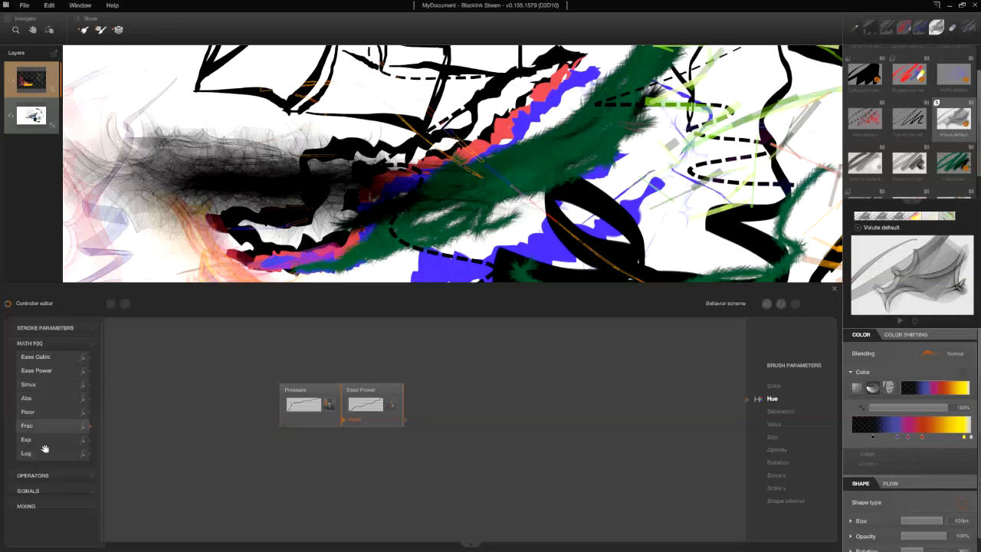
Review the available operator nodes such as Add, Sub, Mul and Div, then close the controller editor
click(68, 475)
scroll(68, 478, down, 2)
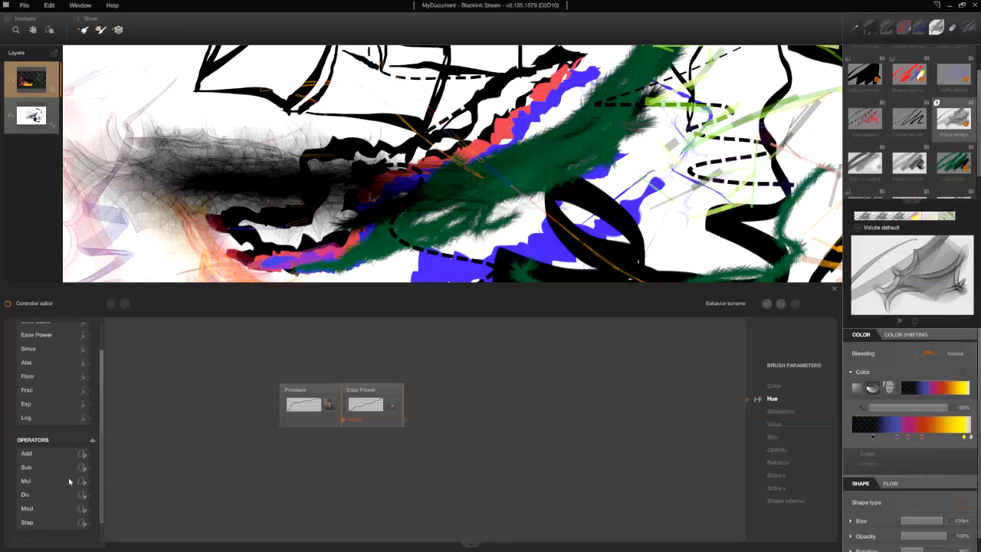
scroll(68, 480, up, 2)
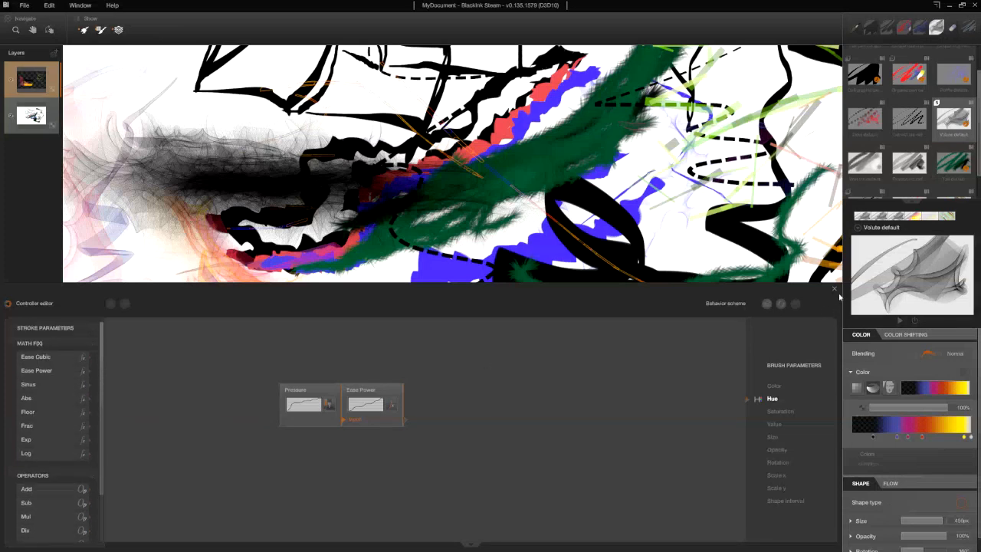
click(834, 289)
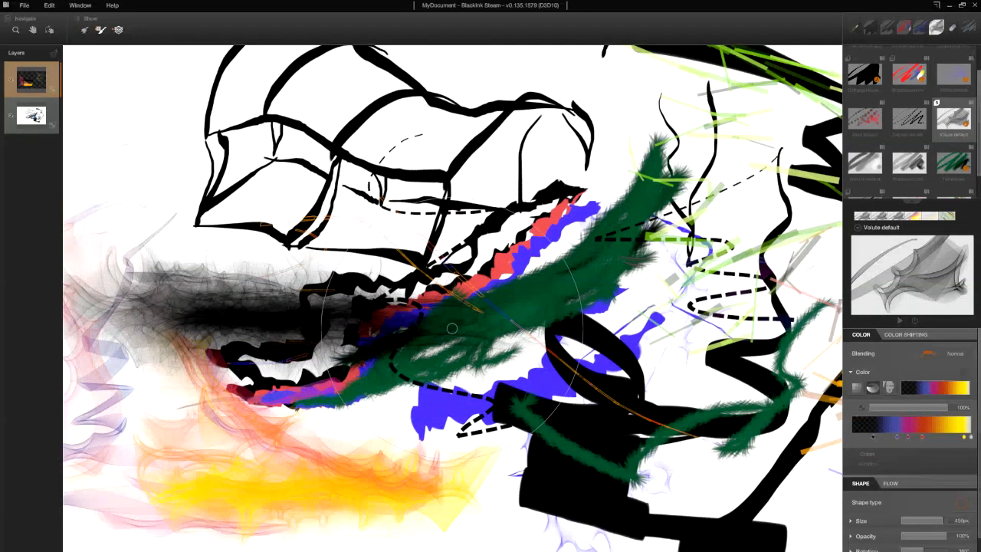